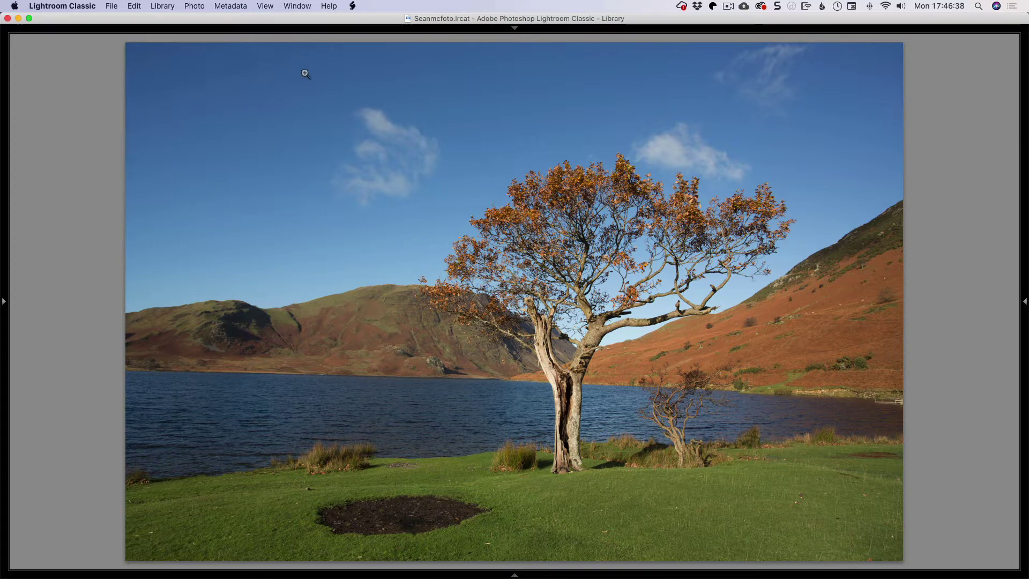
pyautogui.click(198, 6)
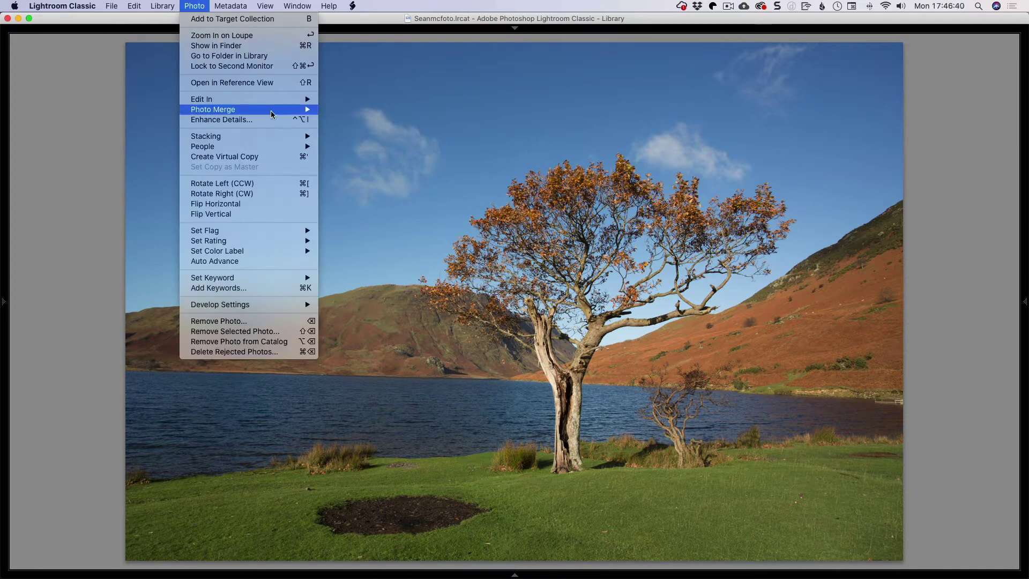
pyautogui.moveTo(273, 102)
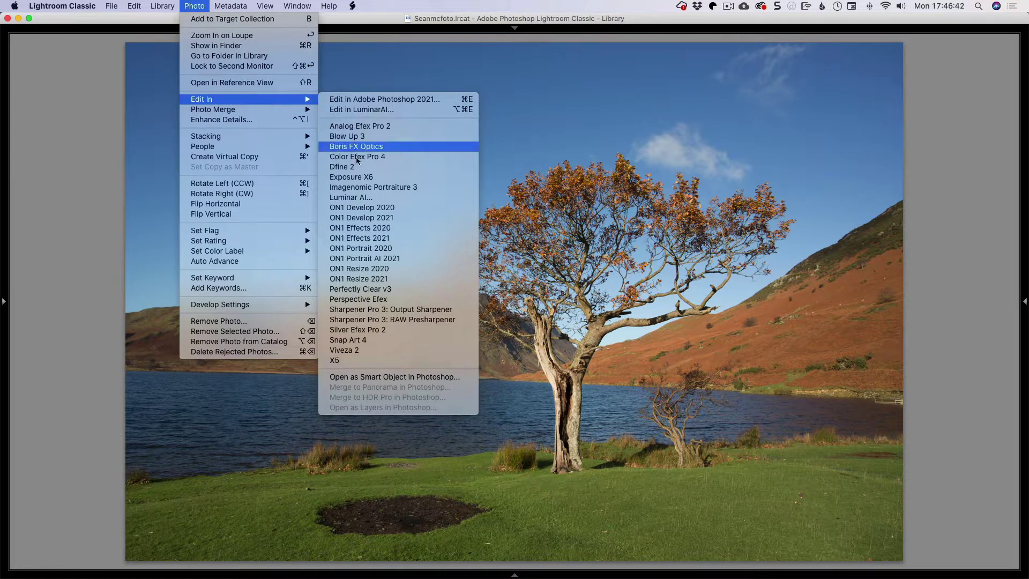
pyautogui.click(382, 198)
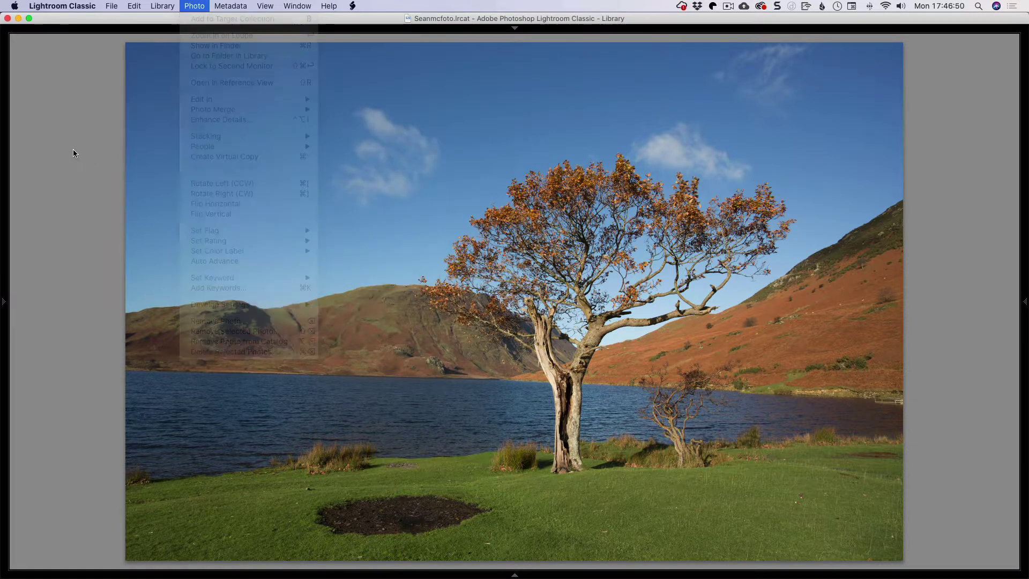
pyautogui.click(111, 6)
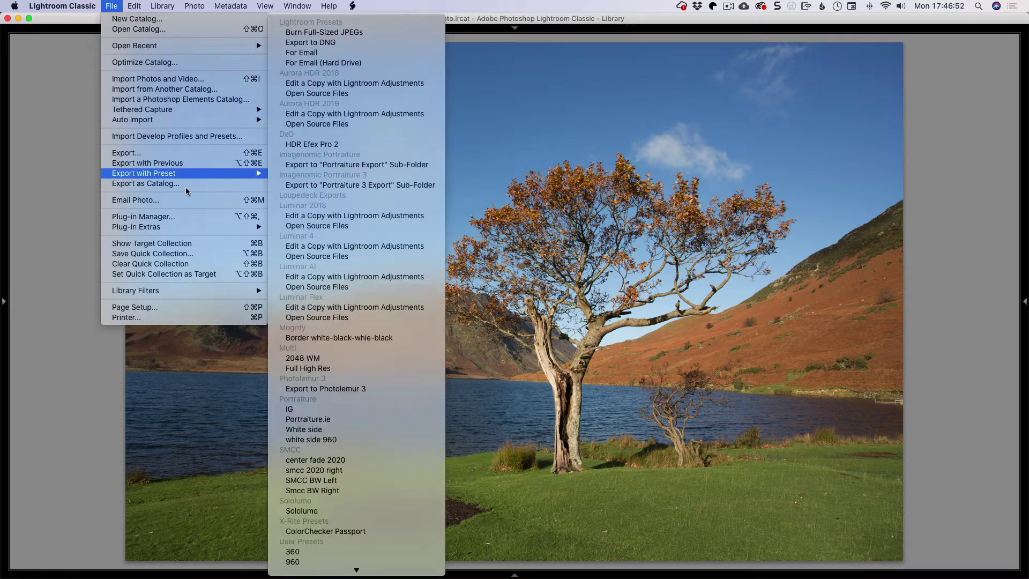
pyautogui.moveTo(209, 233)
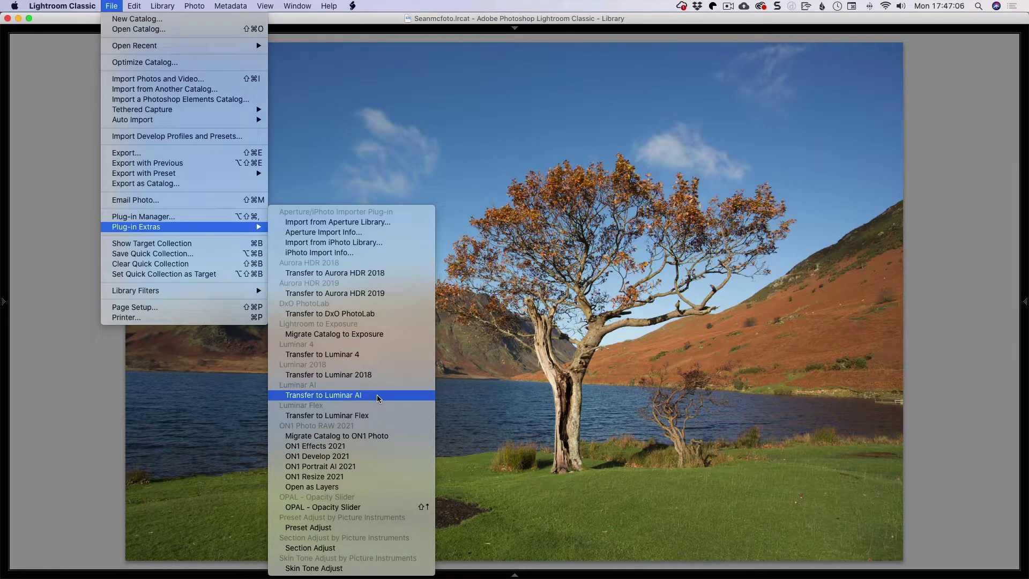
pyautogui.click(42, 202)
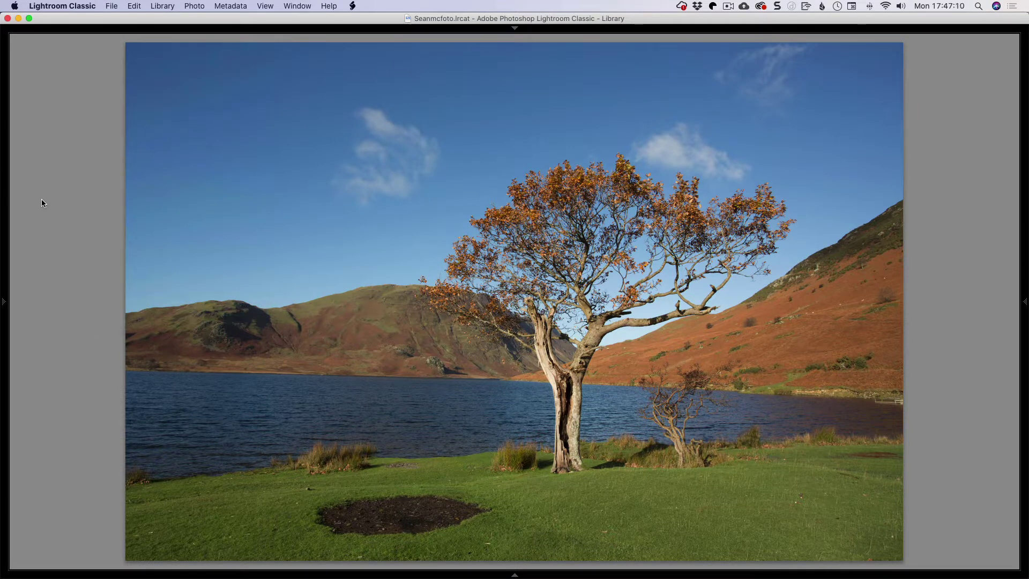
# Step: Open the lake and tree photo as a Smart Object in Photoshop
pyautogui.click(194, 6)
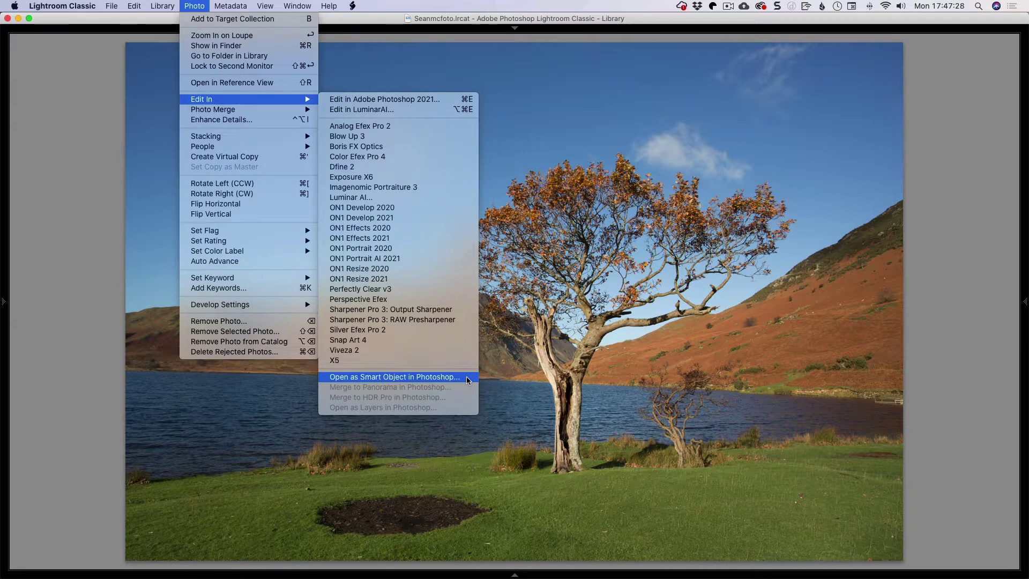
pyautogui.click(461, 378)
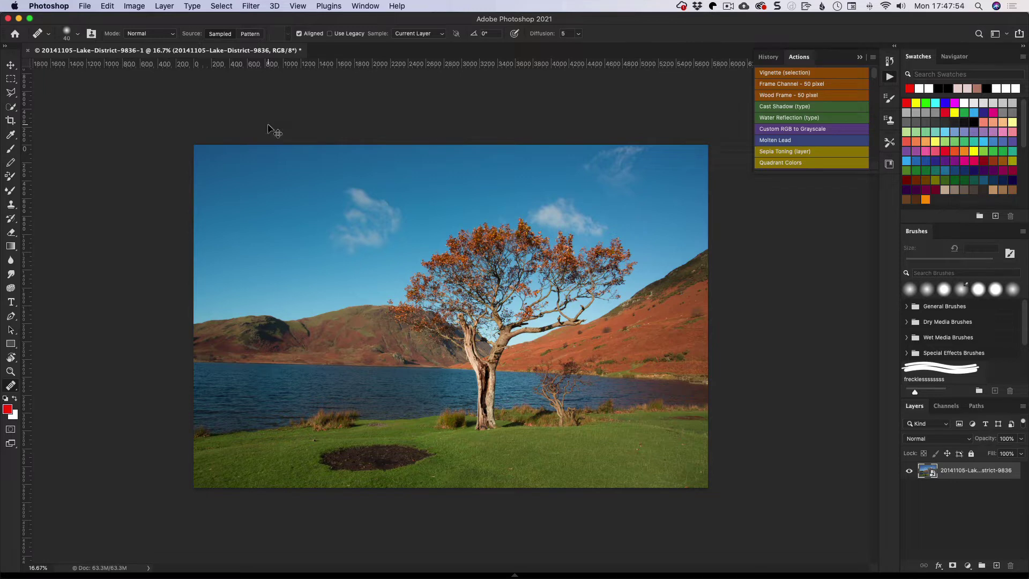
pyautogui.press('super+0')
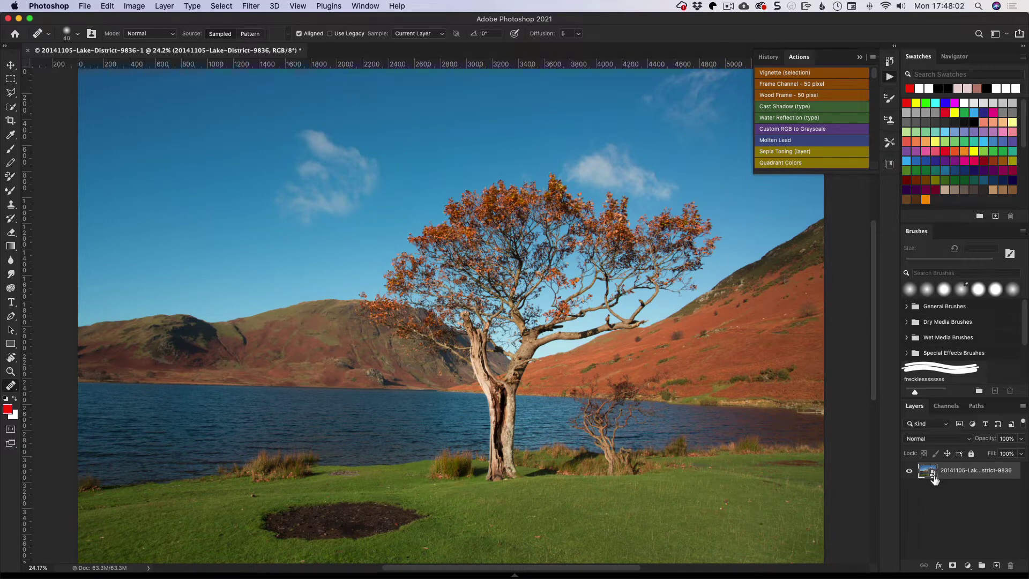
# Step: Run the Luminar AI plugin filter on the Smart Object layer, continuing in trial mode
pyautogui.click(252, 7)
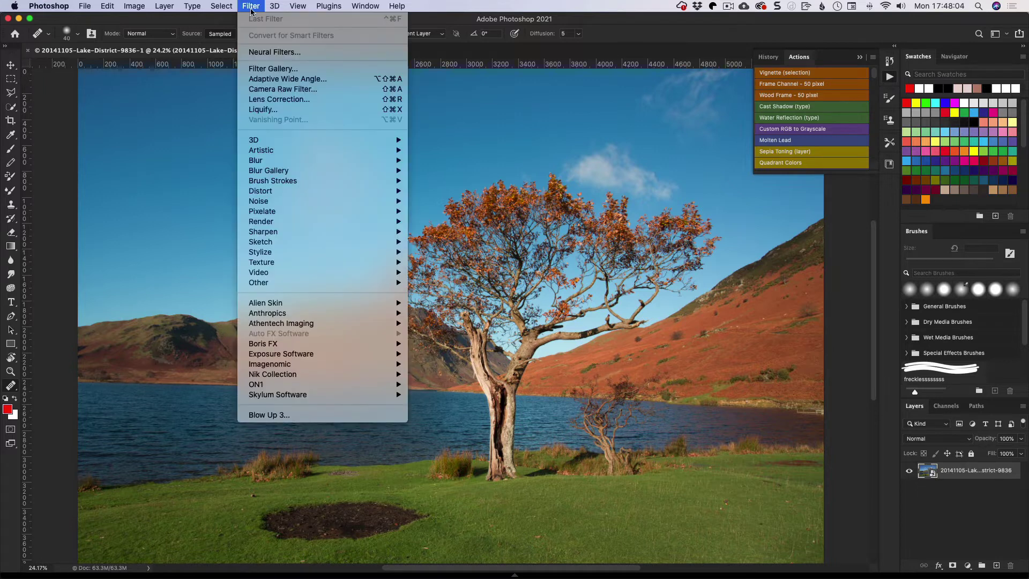
pyautogui.moveTo(330, 394)
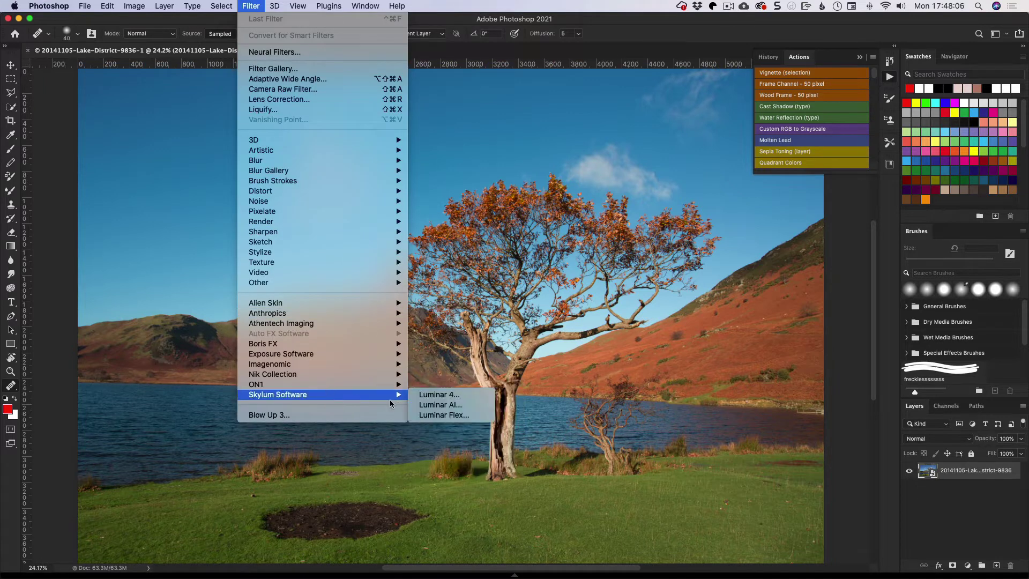
pyautogui.click(453, 404)
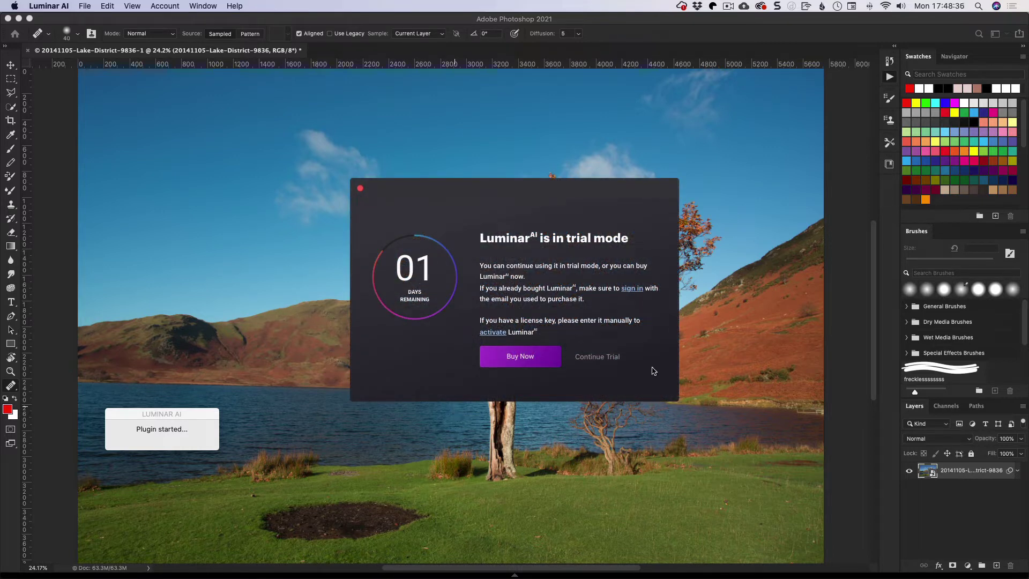
pyautogui.click(597, 357)
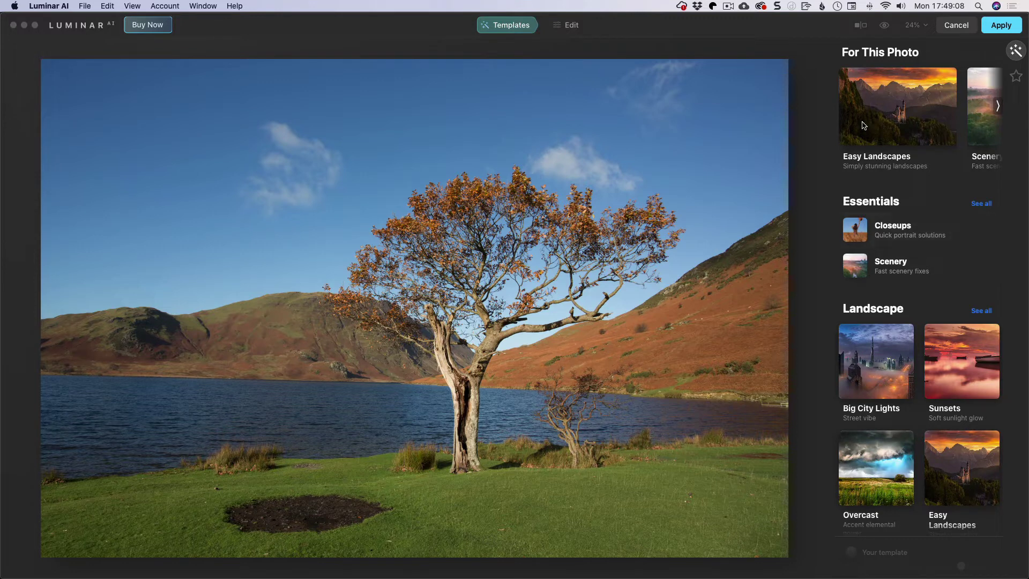
# Step: Look through the template collections suggested for this photo and all other template categories down to Aerial
pyautogui.click(999, 107)
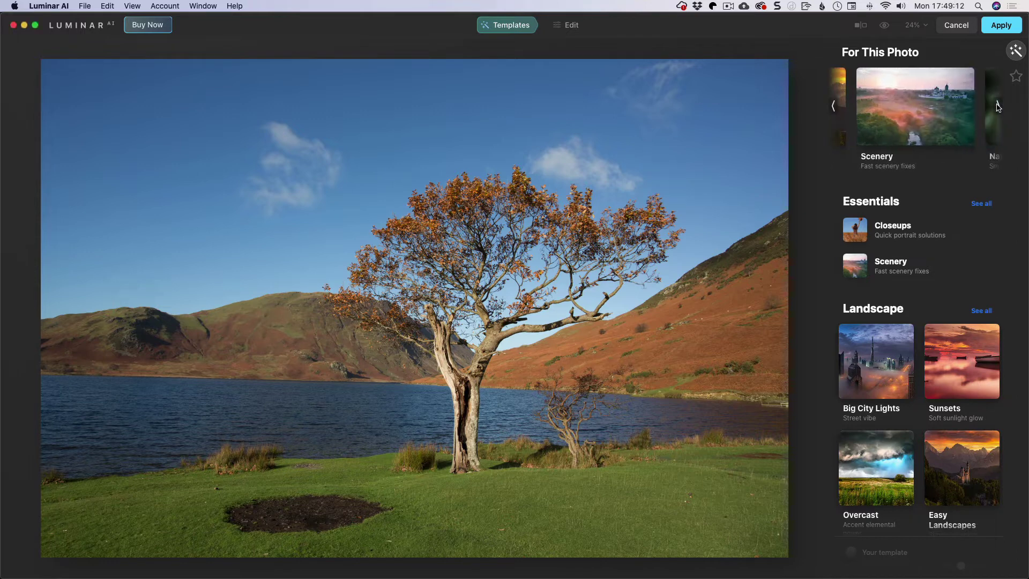
pyautogui.click(998, 107)
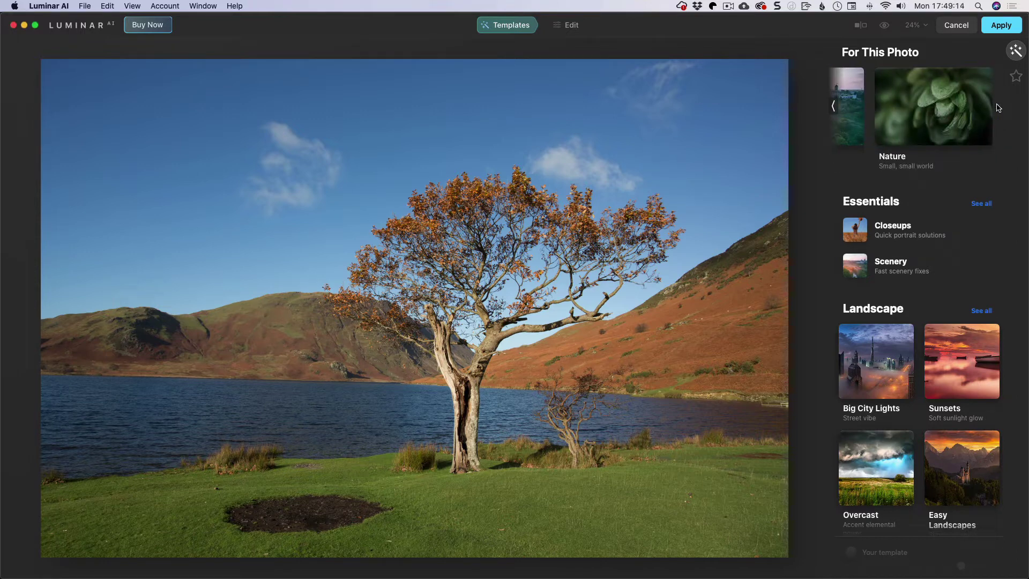
pyautogui.scroll(-3, 940, 343)
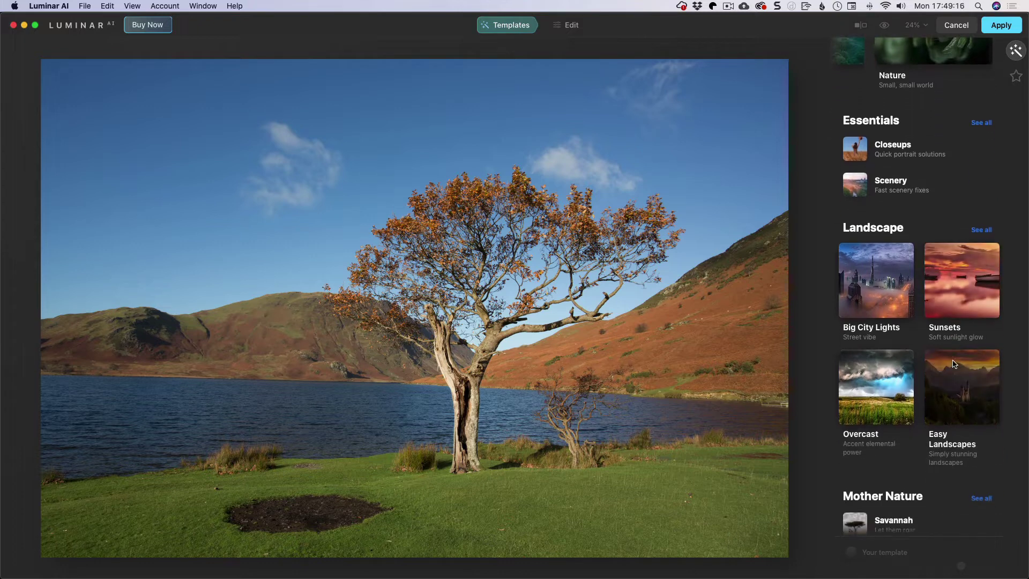
pyautogui.scroll(-10, 942, 343)
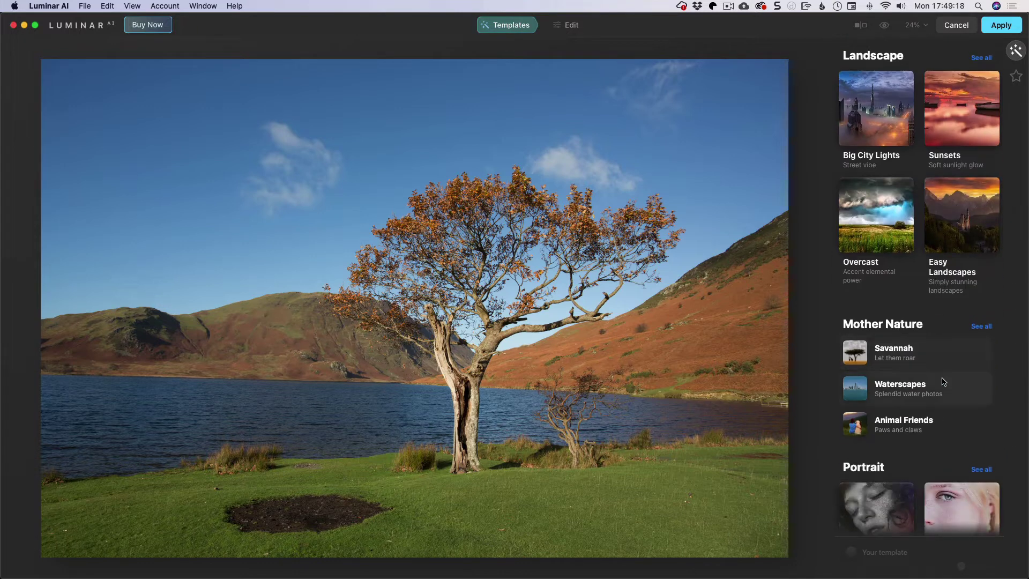
pyautogui.scroll(-15, 942, 381)
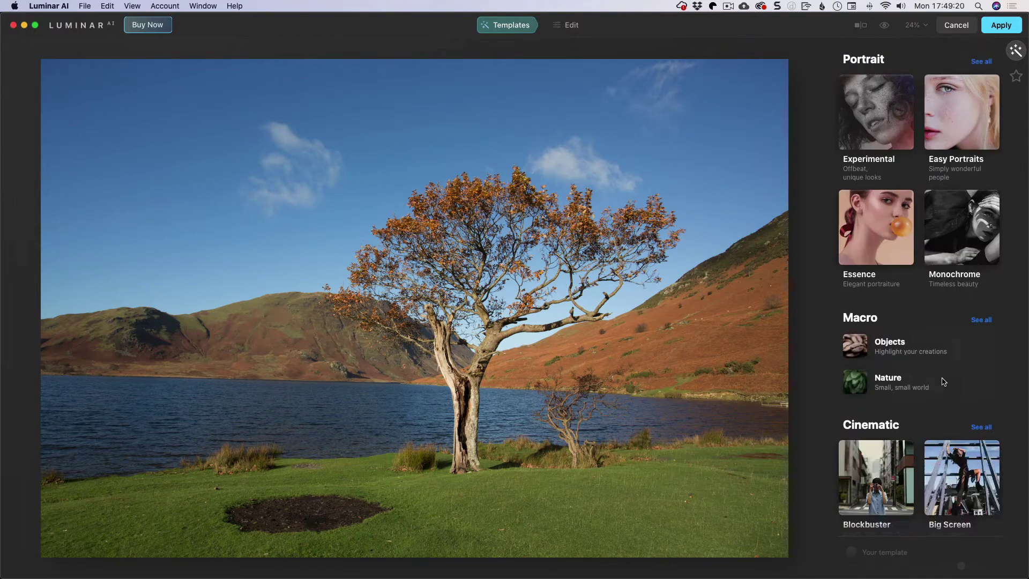
pyautogui.scroll(-2, 944, 382)
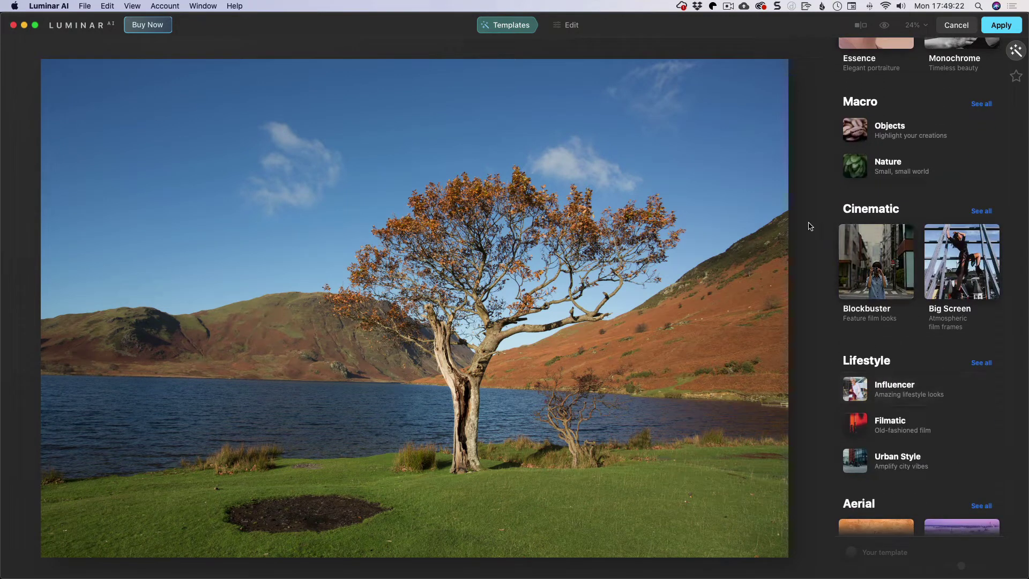
pyautogui.scroll(-5, 887, 259)
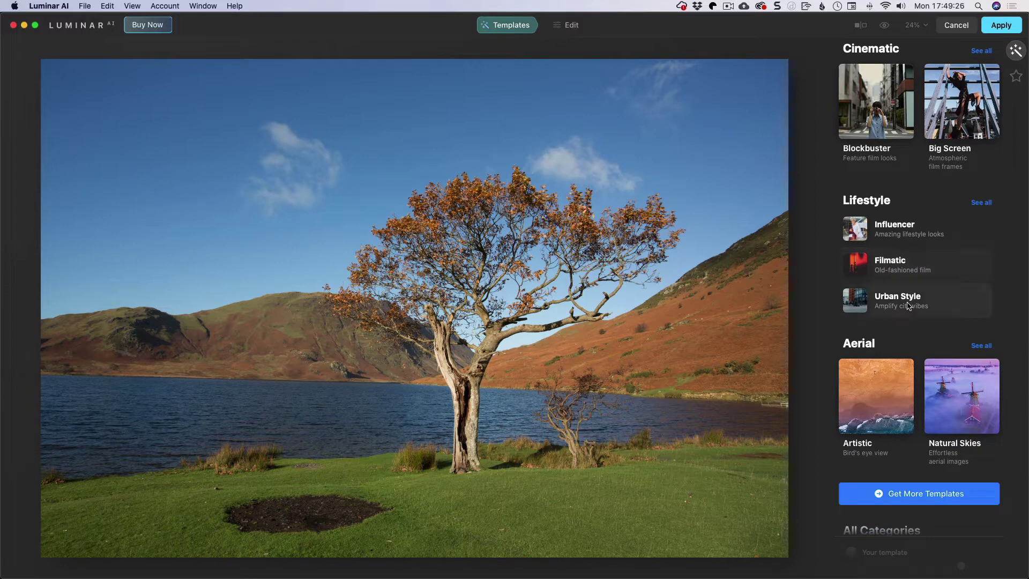
pyautogui.scroll(-3, 911, 308)
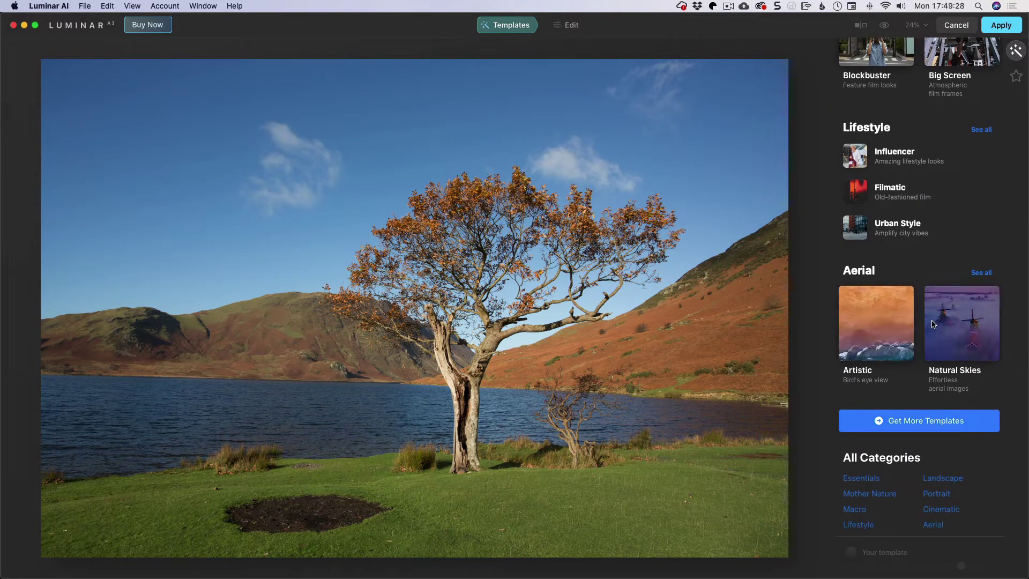
pyautogui.scroll(20, 932, 328)
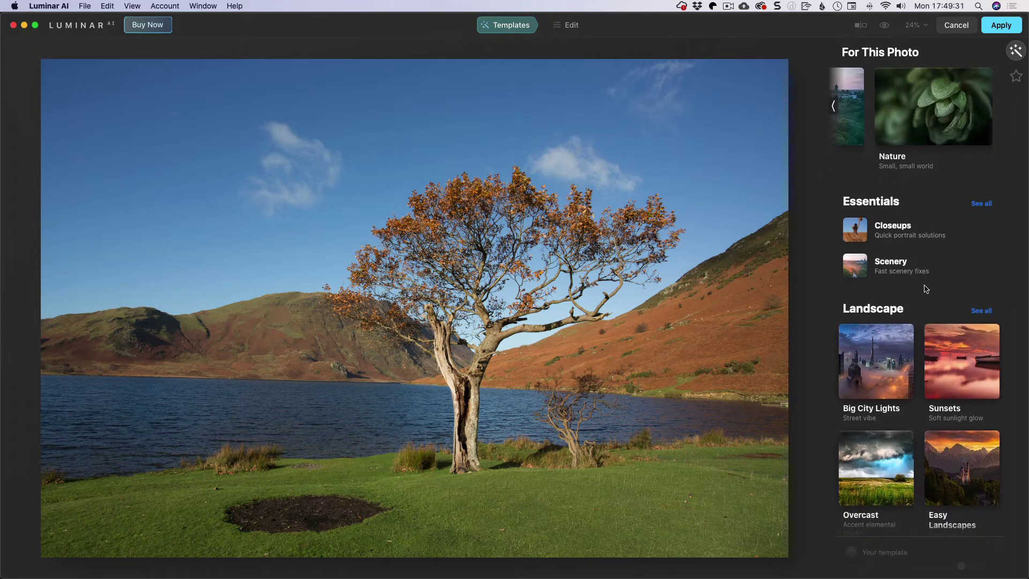
pyautogui.click(834, 106)
pyautogui.click(834, 106)
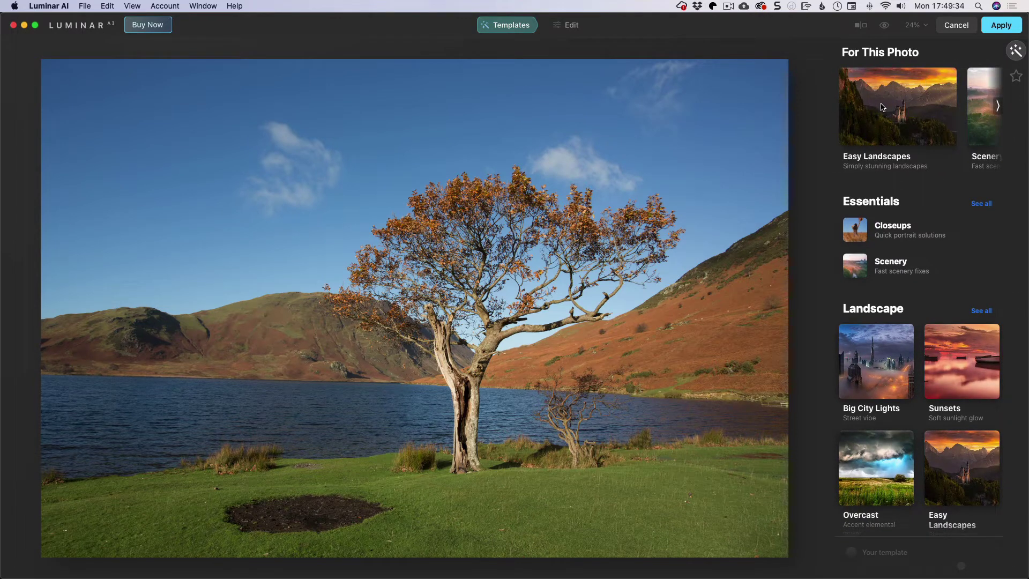
# Step: Try the Long Exposure, Sunset, Clean Light, Noirscape, Forest Stream and Snowfall templates from the suggested Easy Landscapes collection on the photo
pyautogui.click(884, 108)
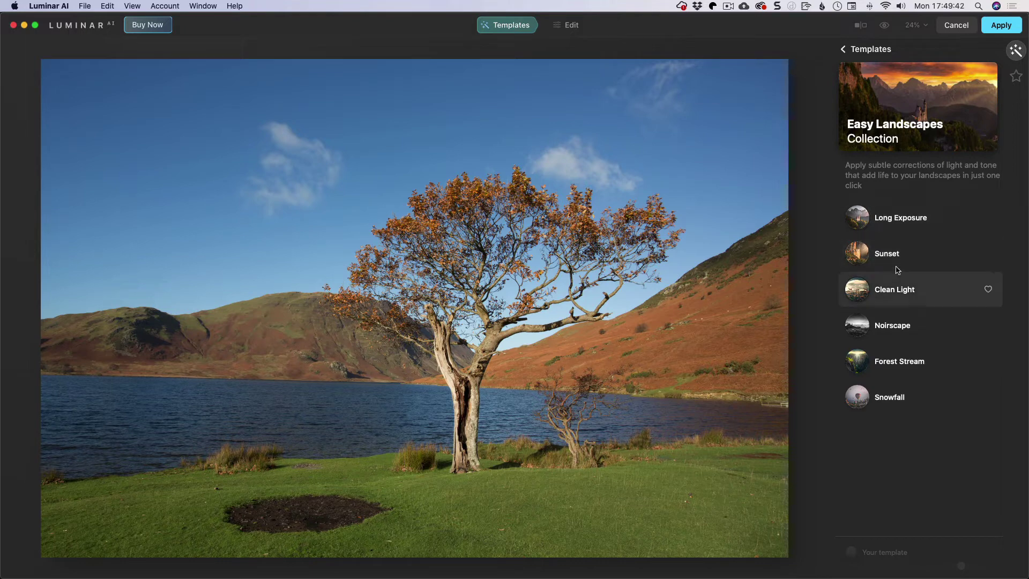
pyautogui.click(895, 227)
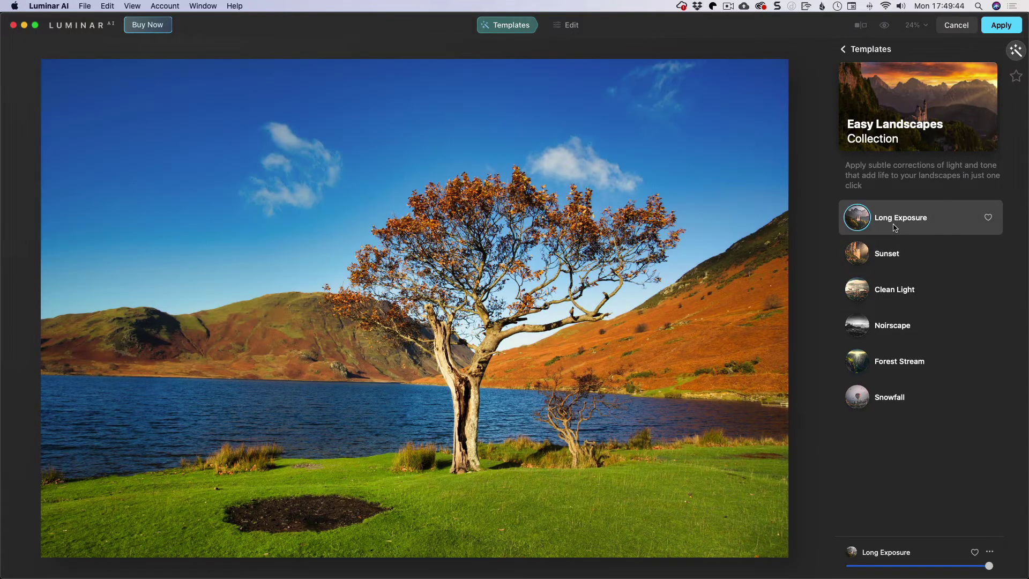
pyautogui.click(889, 257)
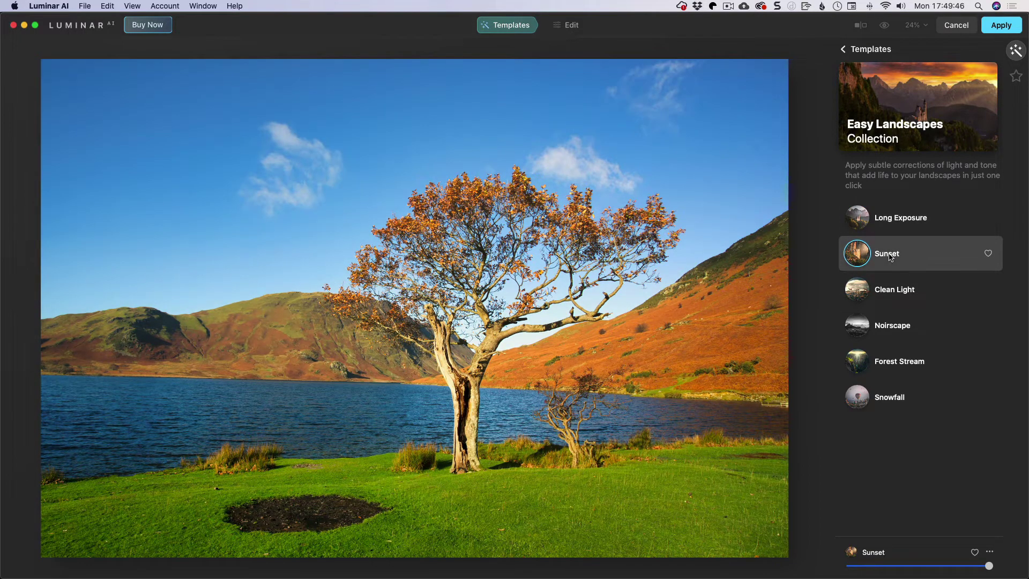
pyautogui.click(892, 289)
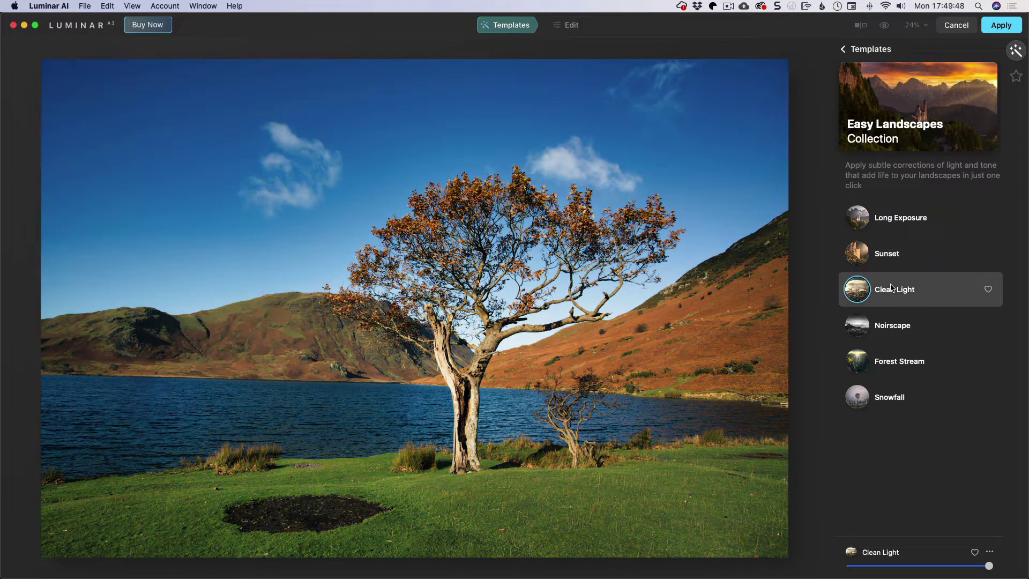
pyautogui.click(895, 325)
pyautogui.click(901, 367)
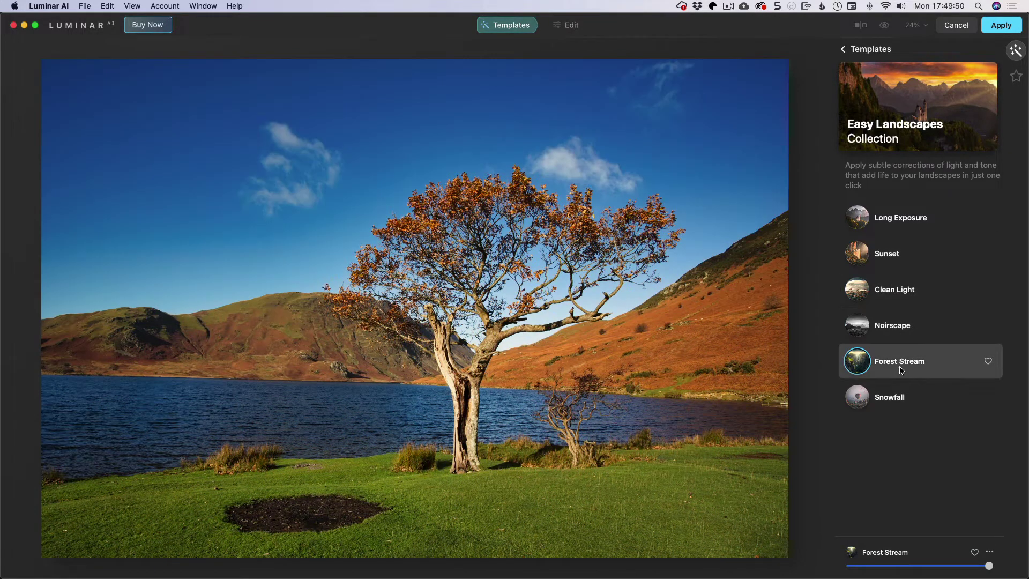
pyautogui.click(901, 397)
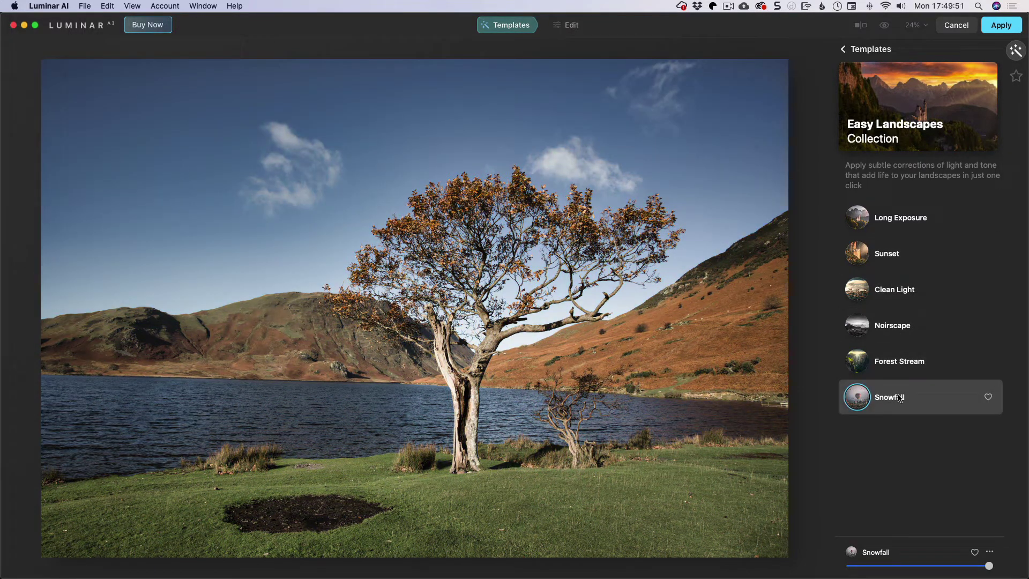
# Step: Try the Dream Film template from the Sunsets landscape collection on the photo
pyautogui.click(851, 50)
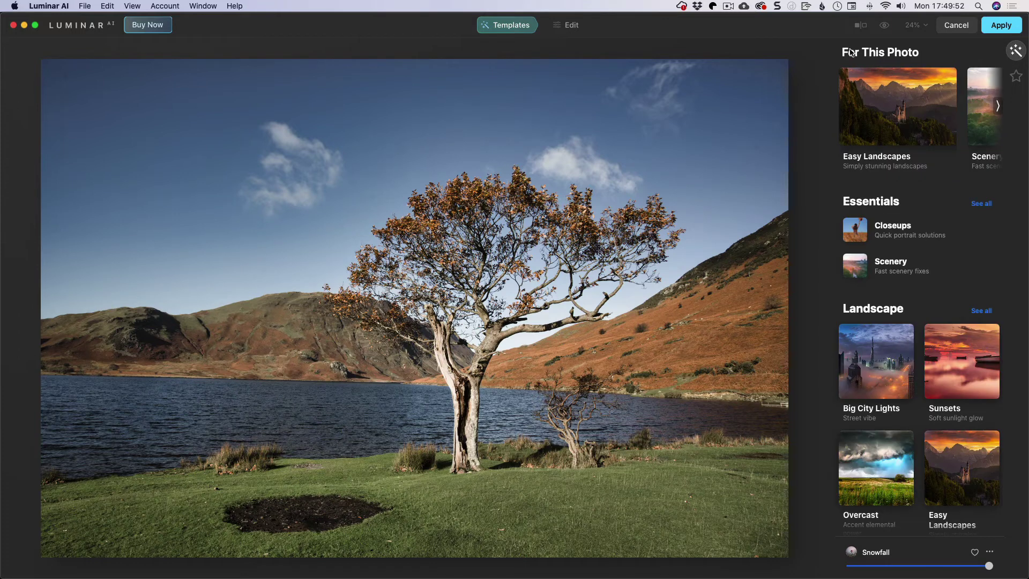
pyautogui.click(946, 346)
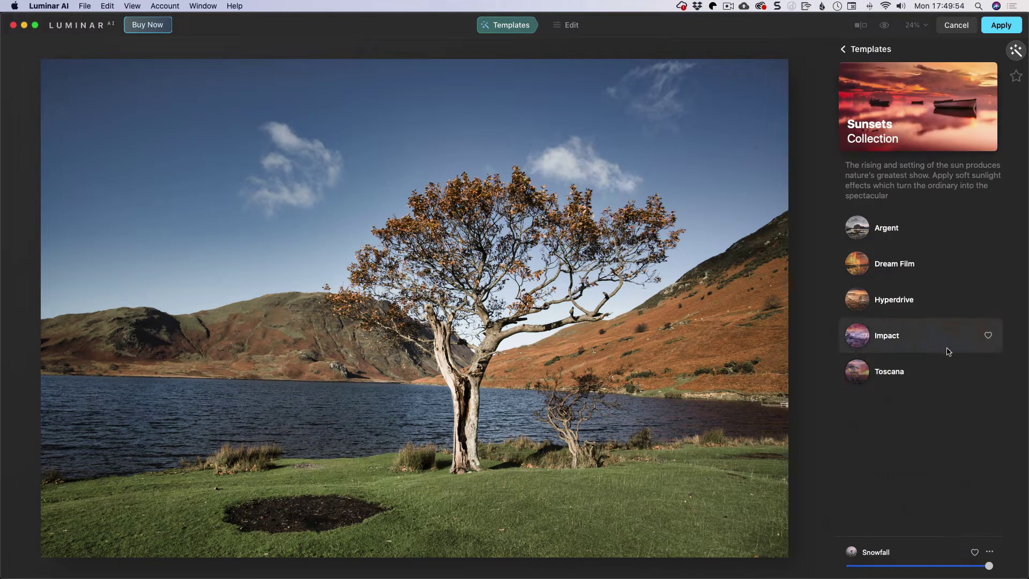
pyautogui.click(895, 267)
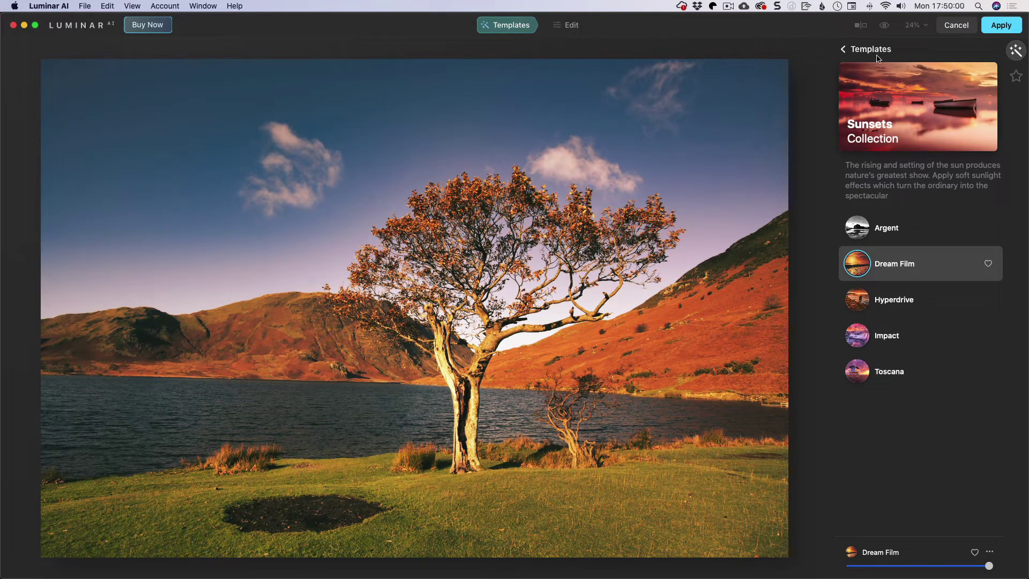
# Step: Apply the Fast Fix template from the Scenery collection suggested for this photo
pyautogui.click(853, 49)
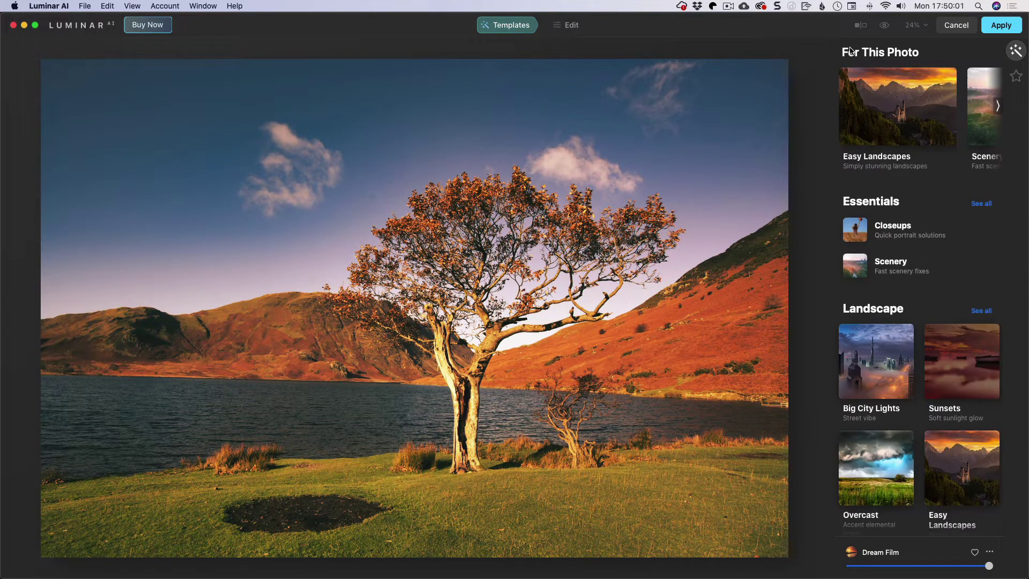
pyautogui.click(997, 106)
pyautogui.click(927, 132)
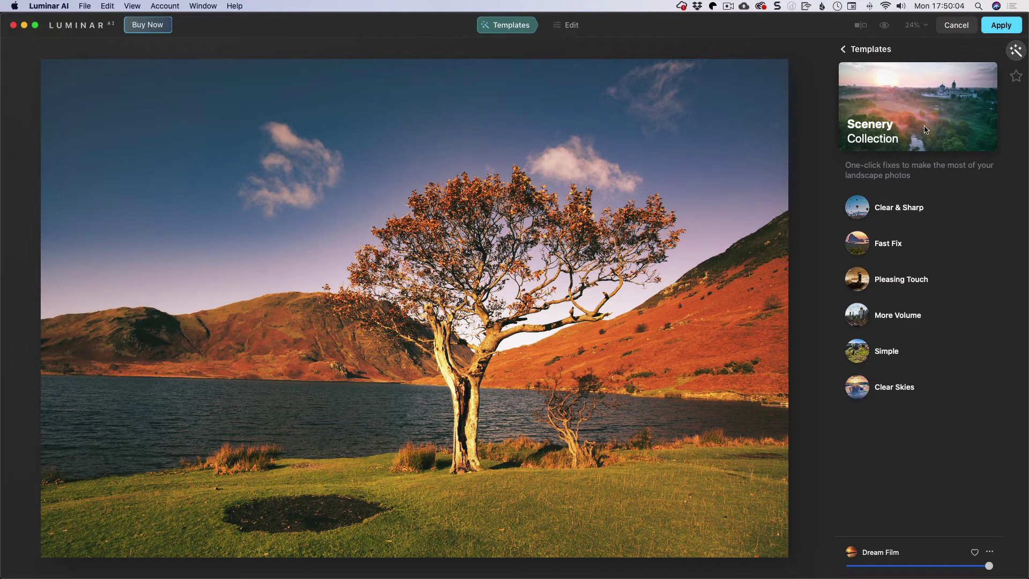
pyautogui.click(896, 239)
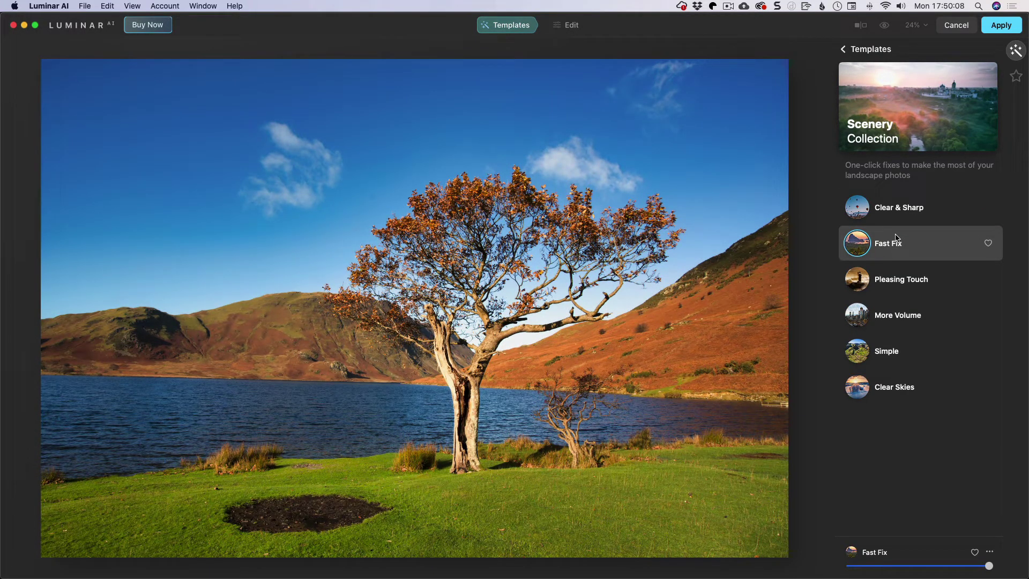
# Step: Look through the collections suggested for this photo and apply the Sunset template from the Easy Landscapes collection
pyautogui.click(866, 49)
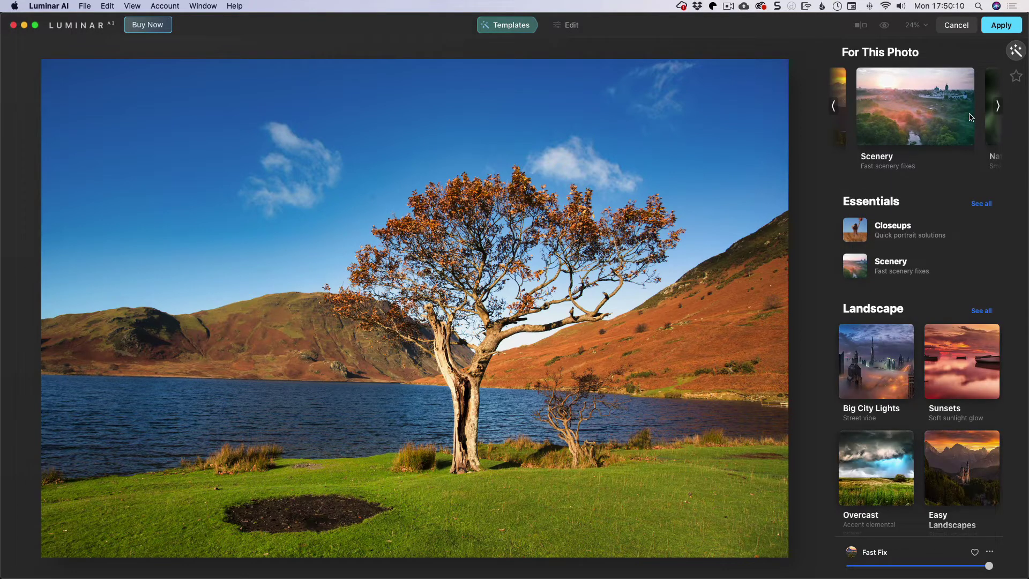
pyautogui.click(998, 106)
pyautogui.scroll(-2, 918, 246)
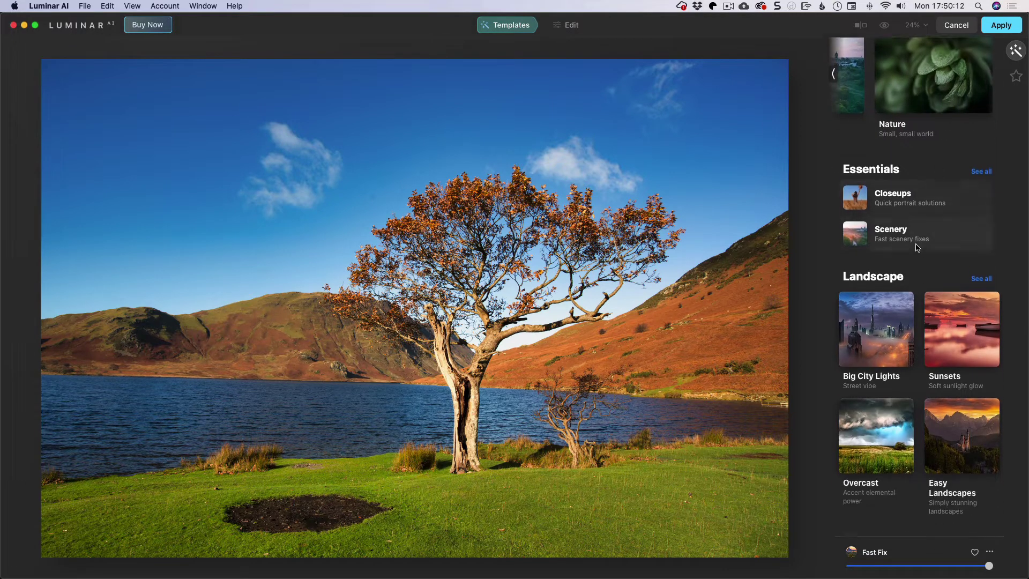
pyautogui.scroll(-3, 918, 247)
pyautogui.scroll(5, 917, 247)
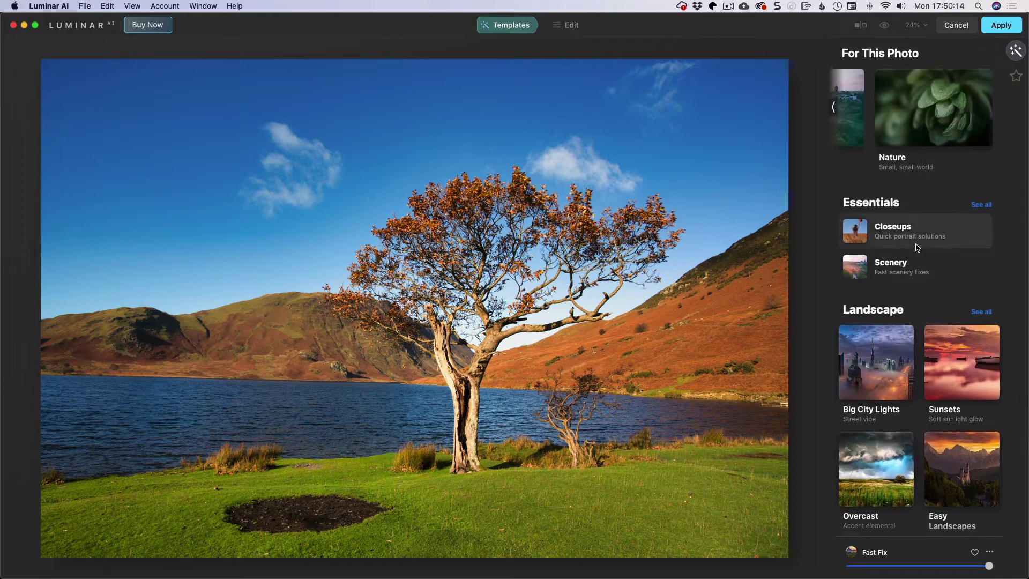
pyautogui.click(835, 107)
pyautogui.click(835, 107)
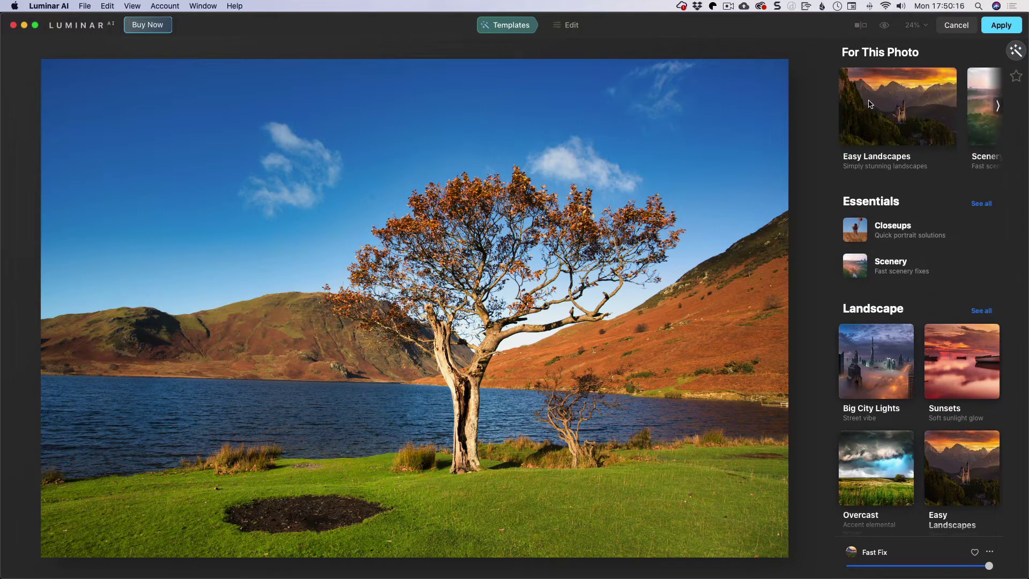
pyautogui.click(870, 104)
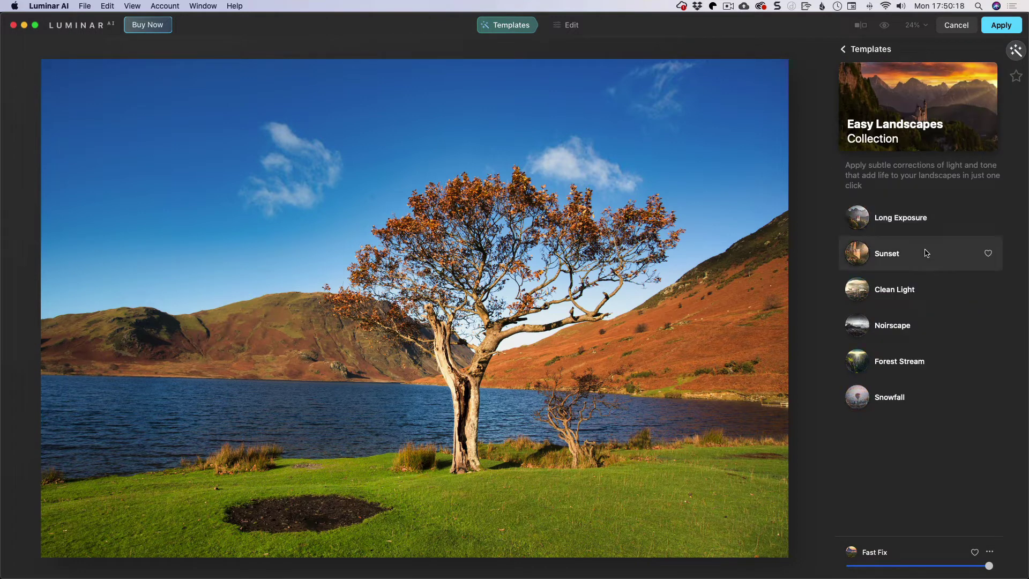
pyautogui.click(905, 255)
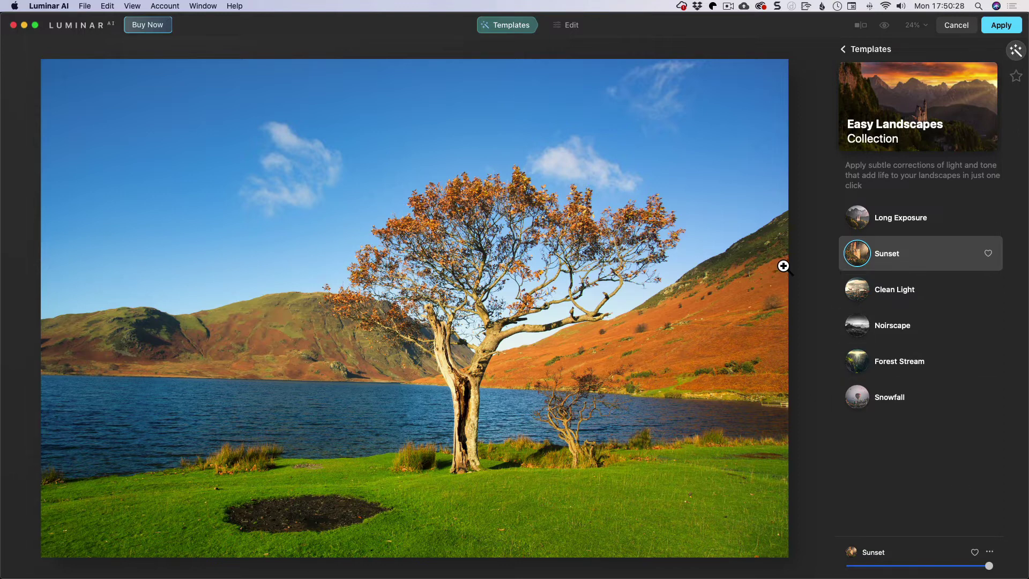
pyautogui.click(990, 552)
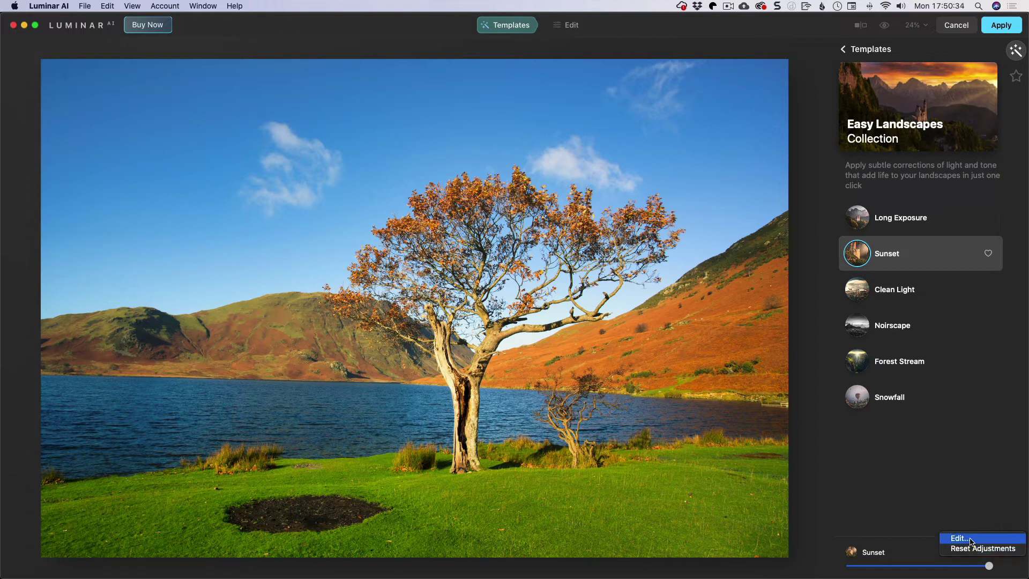
pyautogui.click(971, 513)
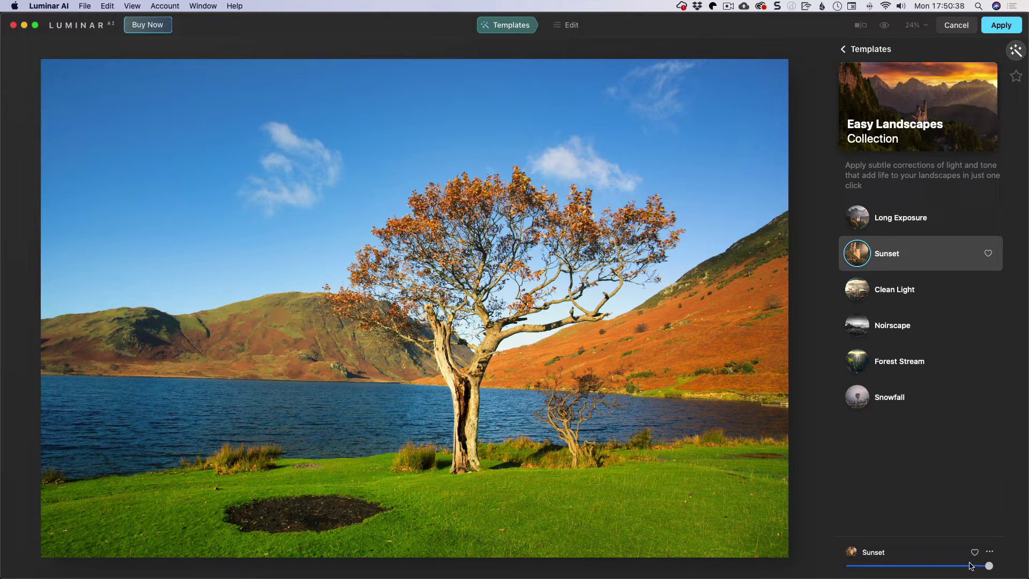
pyautogui.moveTo(989, 567)
pyautogui.mouseDown()
pyautogui.moveTo(819, 563)
pyautogui.moveTo(990, 566)
pyautogui.mouseUp()
# Step: Switch to the editing tools and examine which Essentials, Creative, Portrait and Professional tools the Sunset template uses
pyautogui.click(567, 25)
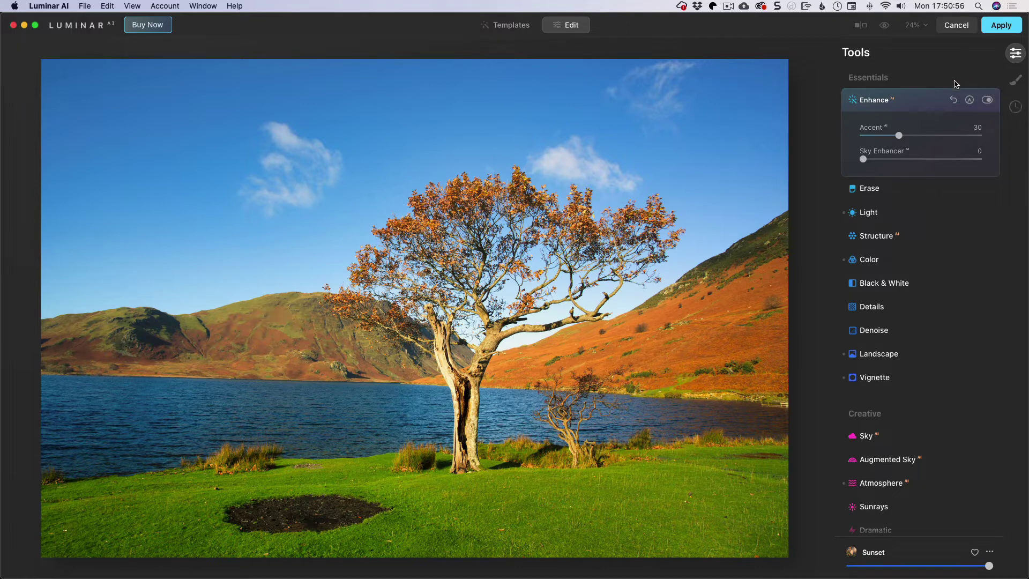
pyautogui.scroll(-8, 955, 84)
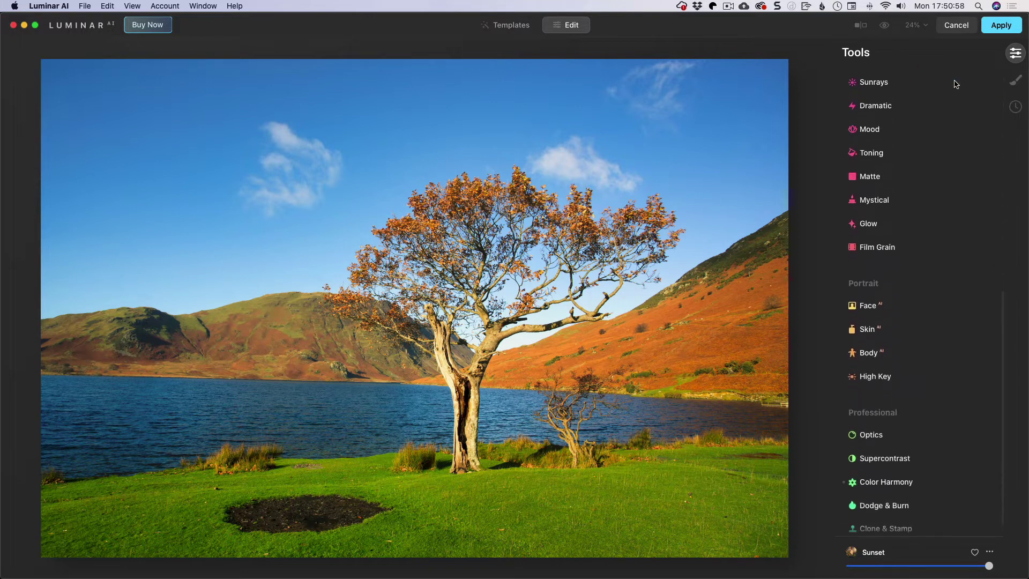
pyautogui.scroll(8, 954, 85)
pyautogui.scroll(-8, 954, 84)
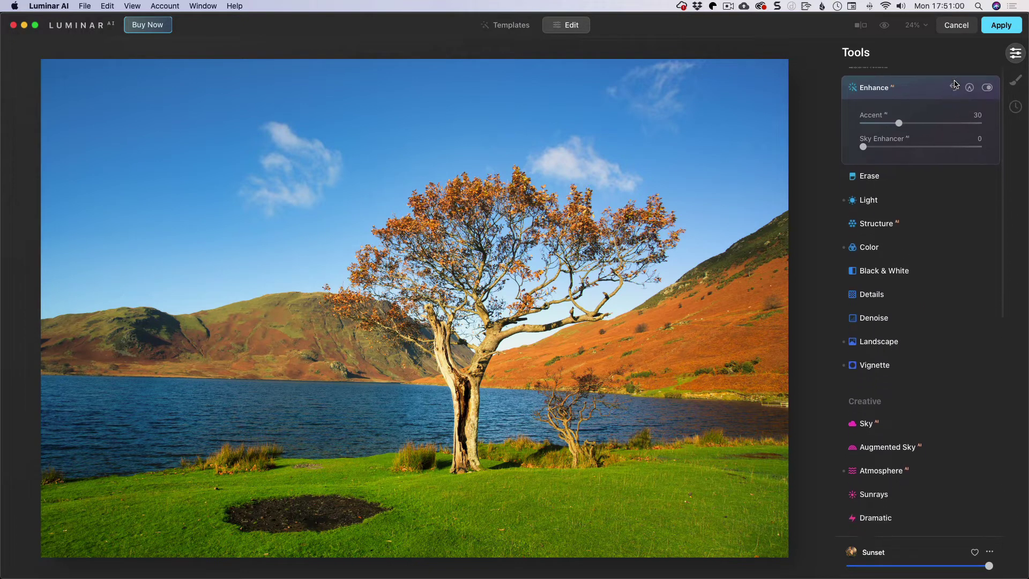
pyautogui.scroll(-10, 954, 84)
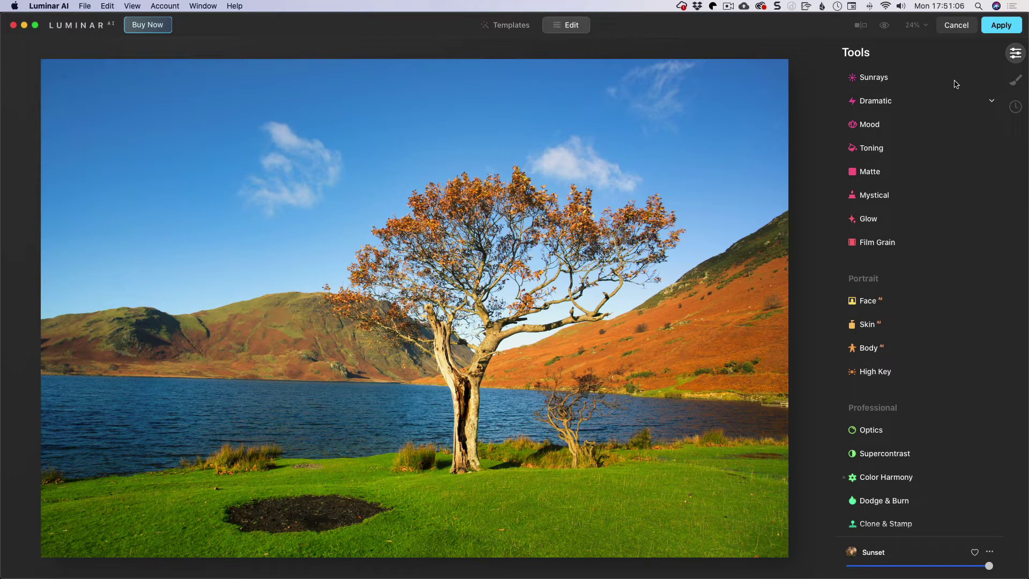
pyautogui.scroll(5, 892, 177)
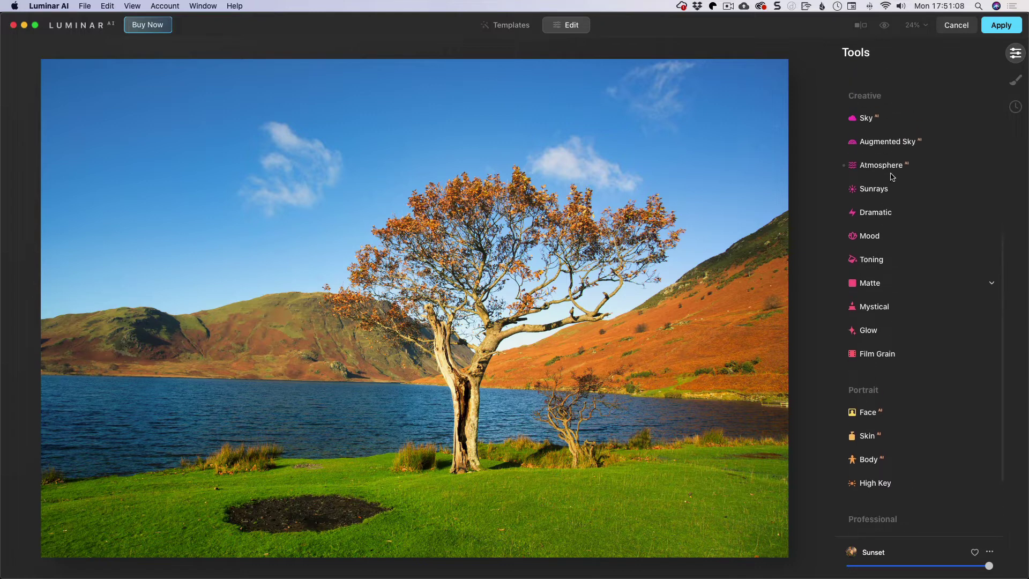
pyautogui.scroll(13, 891, 177)
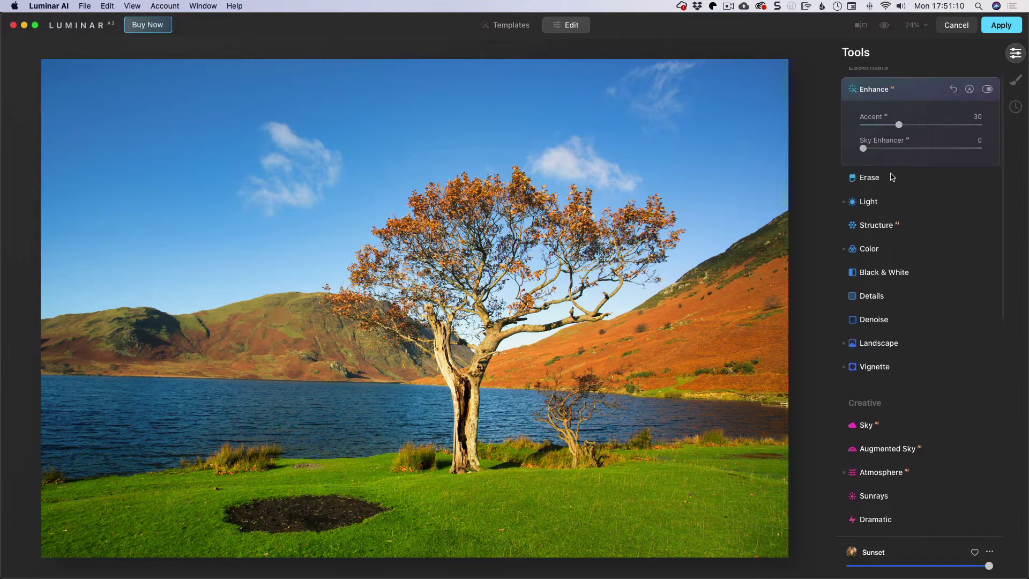
pyautogui.scroll(2, 892, 176)
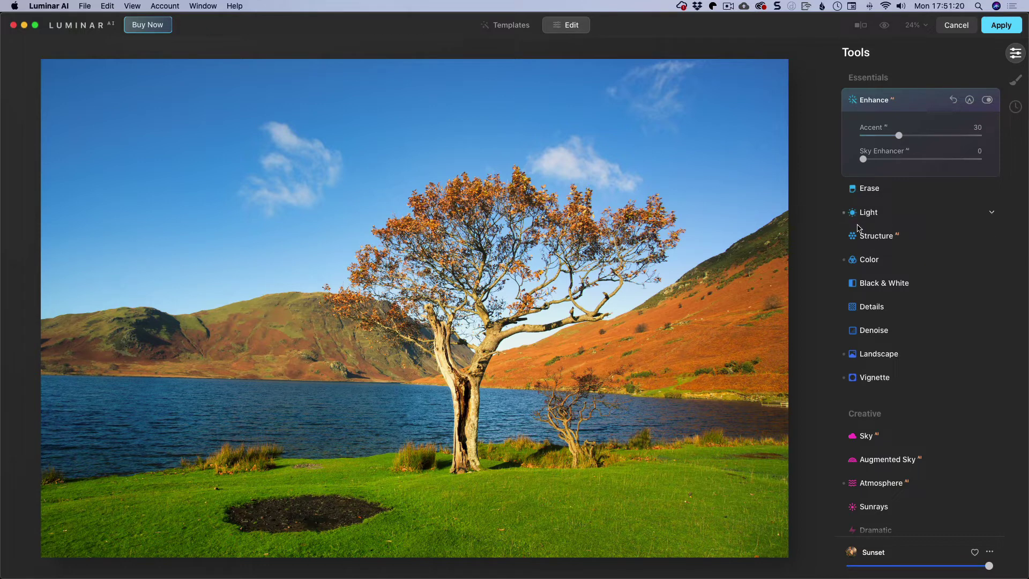
pyautogui.scroll(-1, 858, 226)
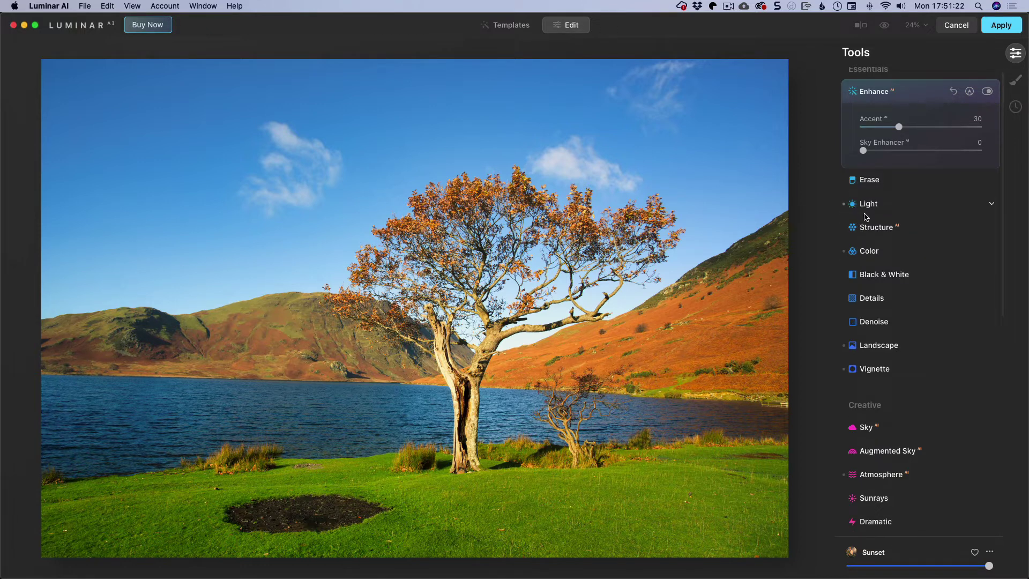
pyautogui.scroll(-10, 882, 367)
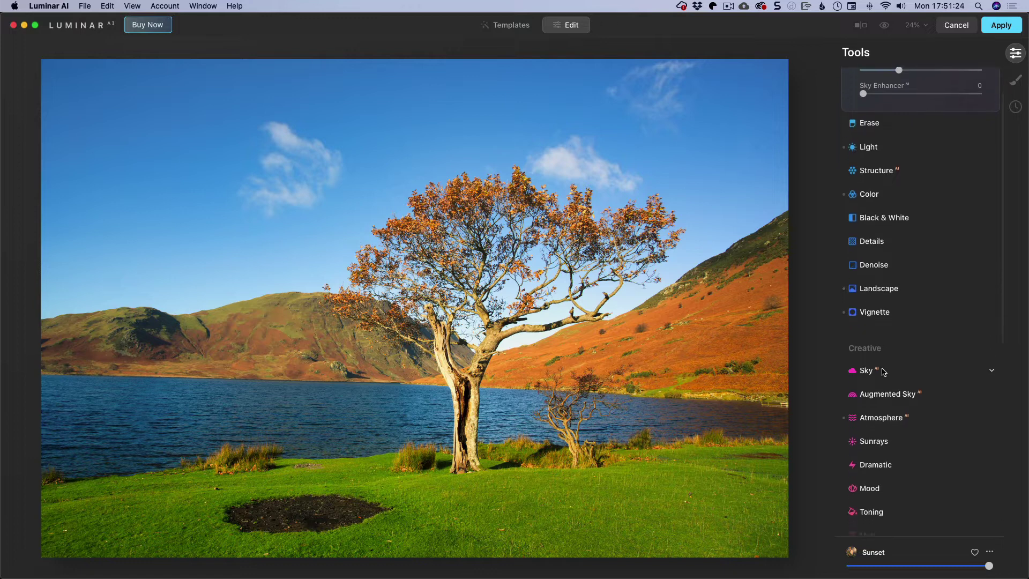
pyautogui.scroll(-8, 886, 360)
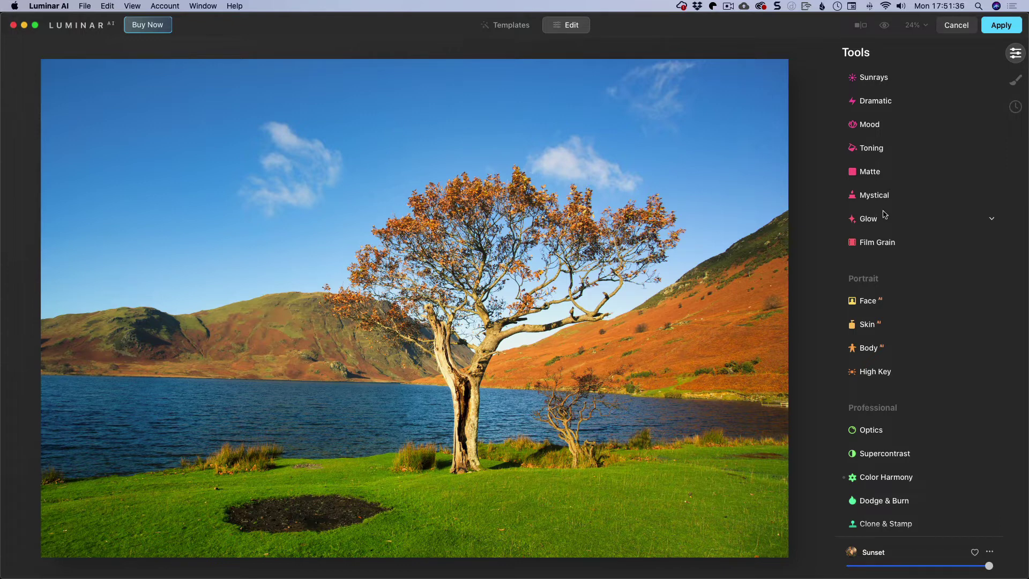
pyautogui.scroll(10, 889, 212)
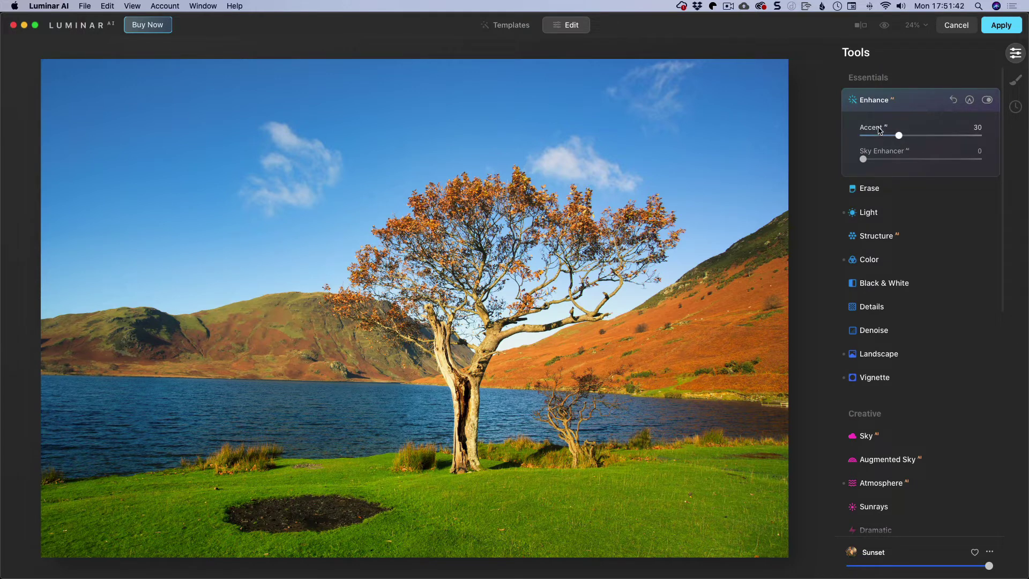
# Step: Try Sky Enhancer at 22 in the Enhance tool, reset it to 0, and raise Accent slightly
pyautogui.moveTo(862, 159); pyautogui.dragTo(890, 160)
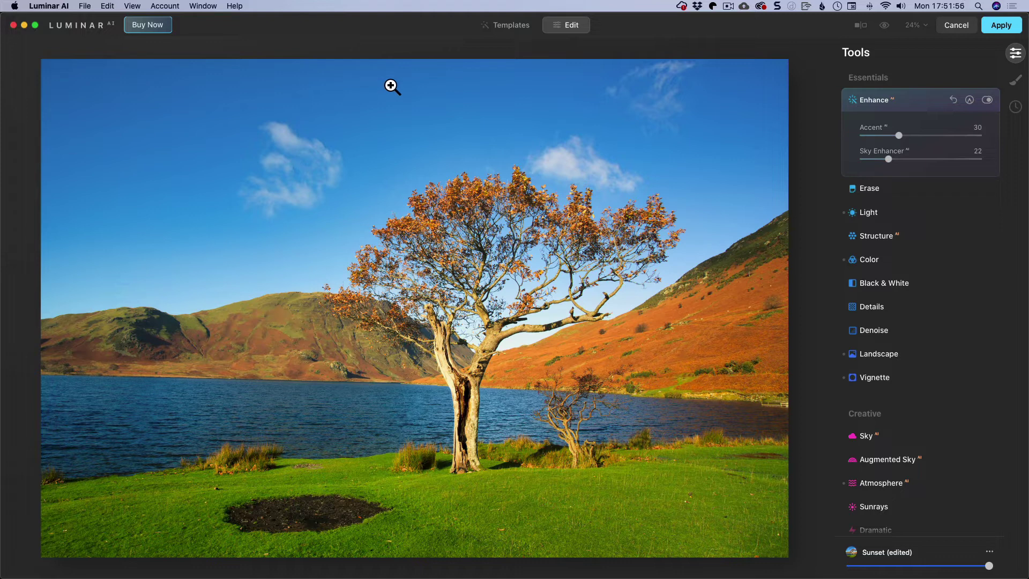
pyautogui.doubleClick(855, 151)
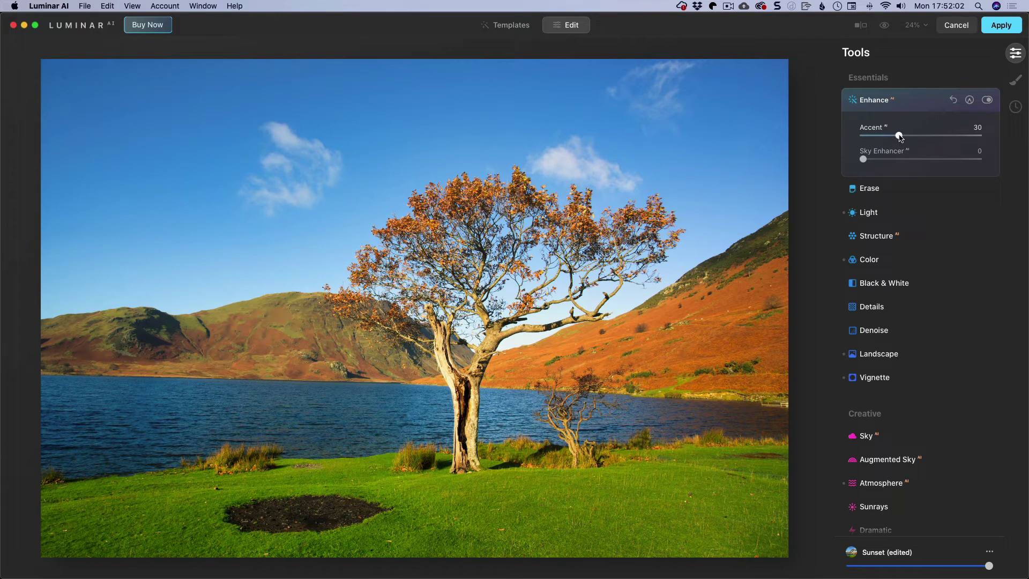
pyautogui.moveTo(900, 137)
pyautogui.mouseDown()
pyautogui.moveTo(926, 138)
pyautogui.moveTo(880, 139)
pyautogui.moveTo(954, 150)
pyautogui.moveTo(968, 140)
pyautogui.moveTo(864, 138)
pyautogui.moveTo(907, 144)
pyautogui.mouseUp()
# Step: Expand Blacks & Whites and Curves in the Light tool and set Smart Contrast to 36
pyautogui.click(870, 213)
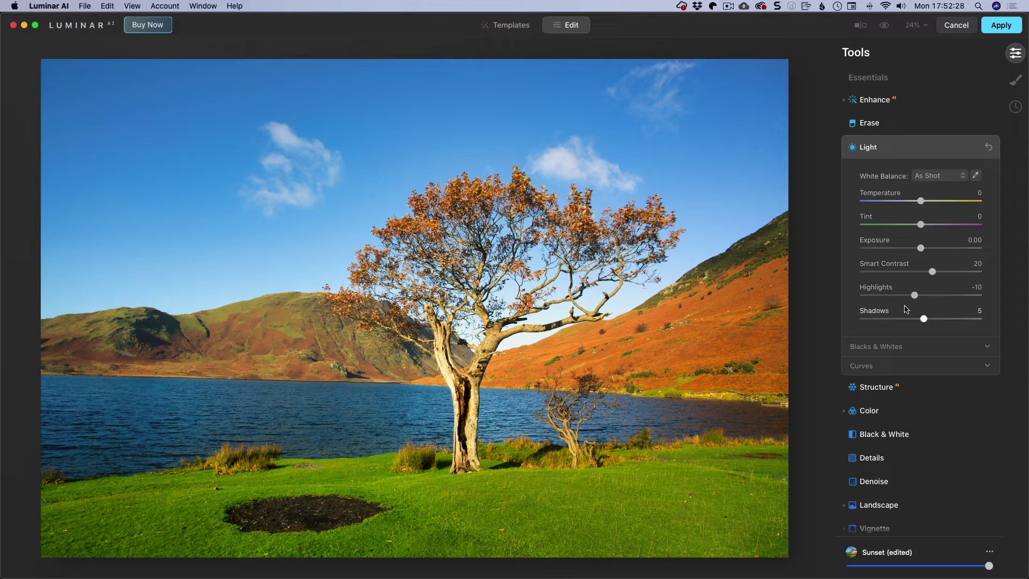
pyautogui.click(901, 347)
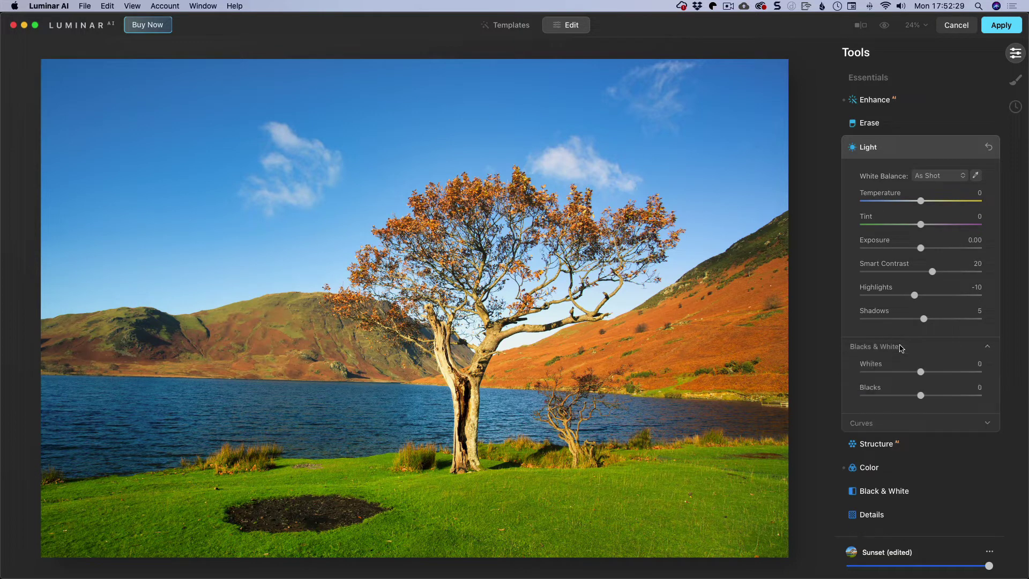
pyautogui.click(892, 426)
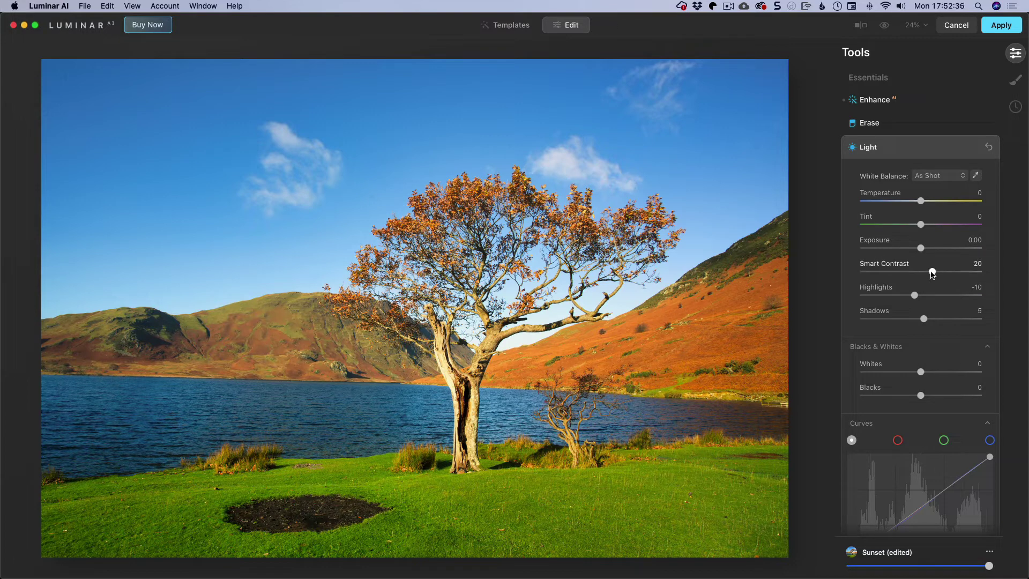
pyautogui.moveTo(932, 273); pyautogui.dragTo(941, 274)
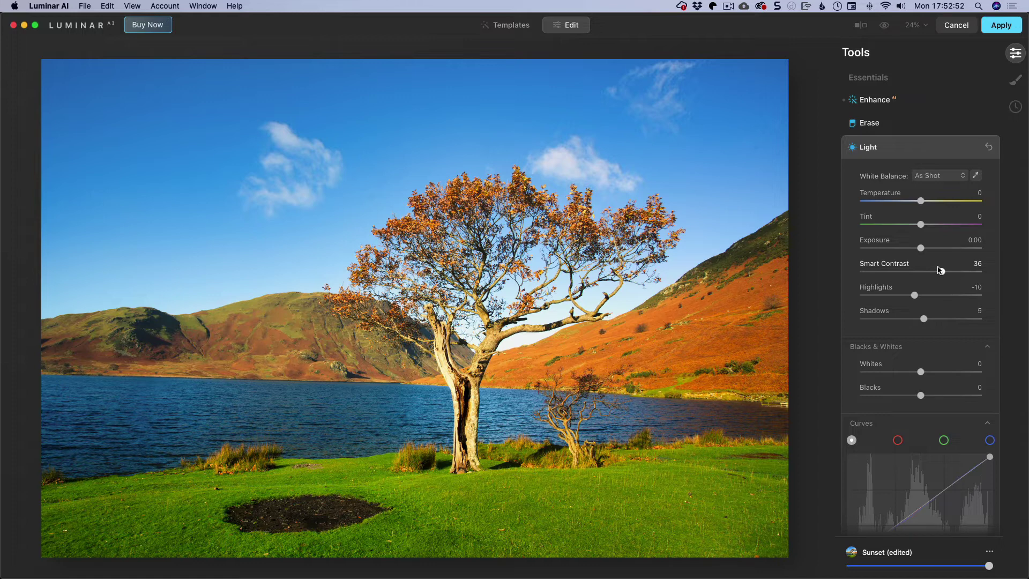
# Step: Set Highlights in the Light tool to -45
pyautogui.scroll(-3, 941, 269)
pyautogui.scroll(2, 941, 269)
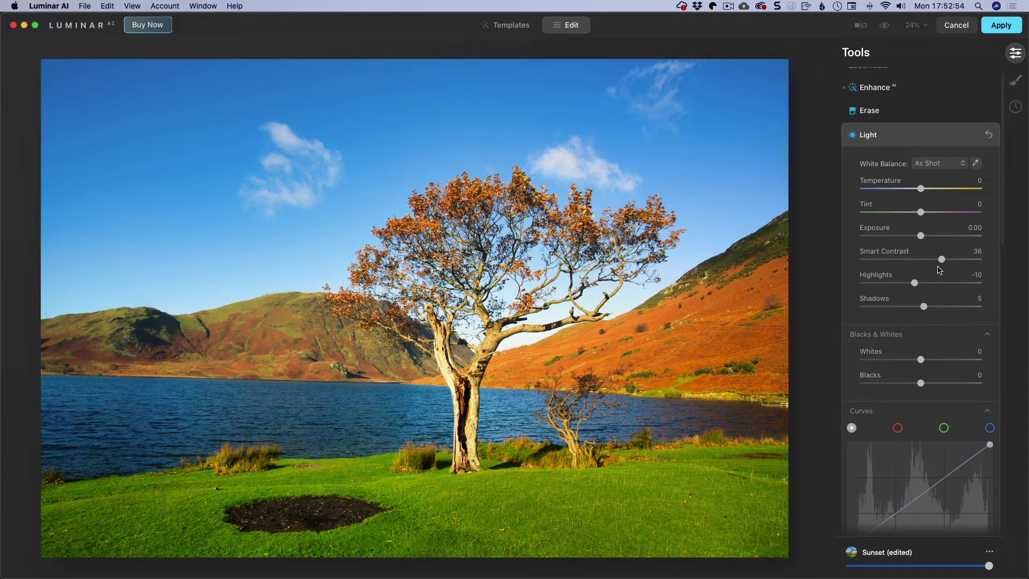
pyautogui.scroll(-4, 940, 270)
pyautogui.scroll(2, 938, 271)
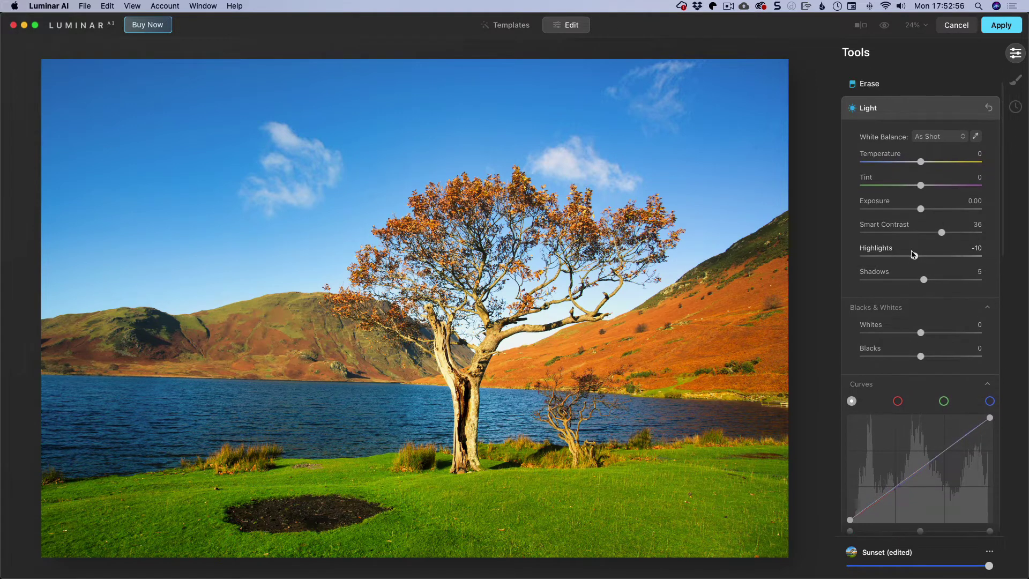
pyautogui.moveTo(914, 255); pyautogui.dragTo(894, 257)
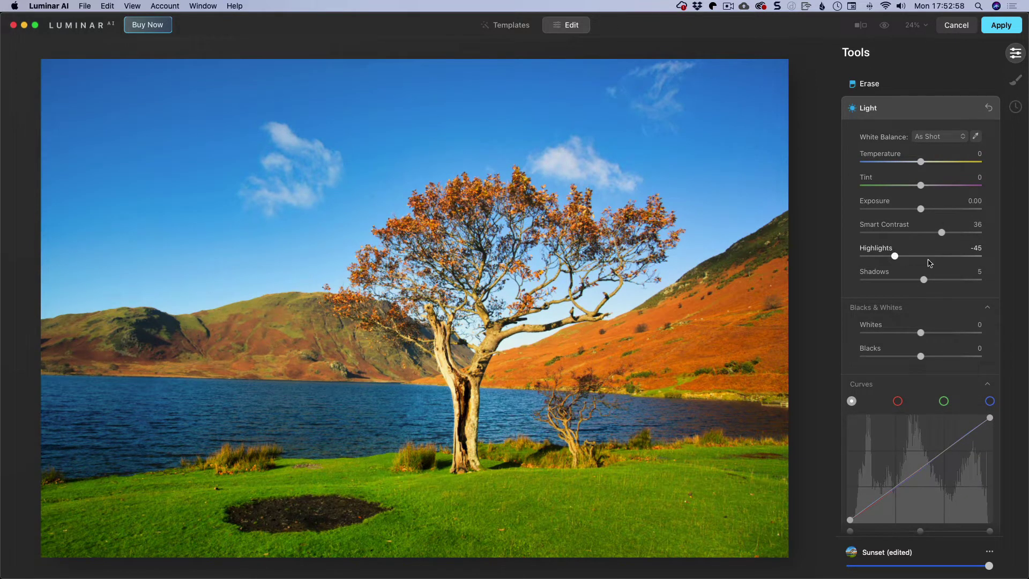
# Step: Open the Color tool and look through its settings and the remaining tools down to Clone & Stamp
pyautogui.scroll(-3, 933, 264)
pyautogui.scroll(-4, 933, 264)
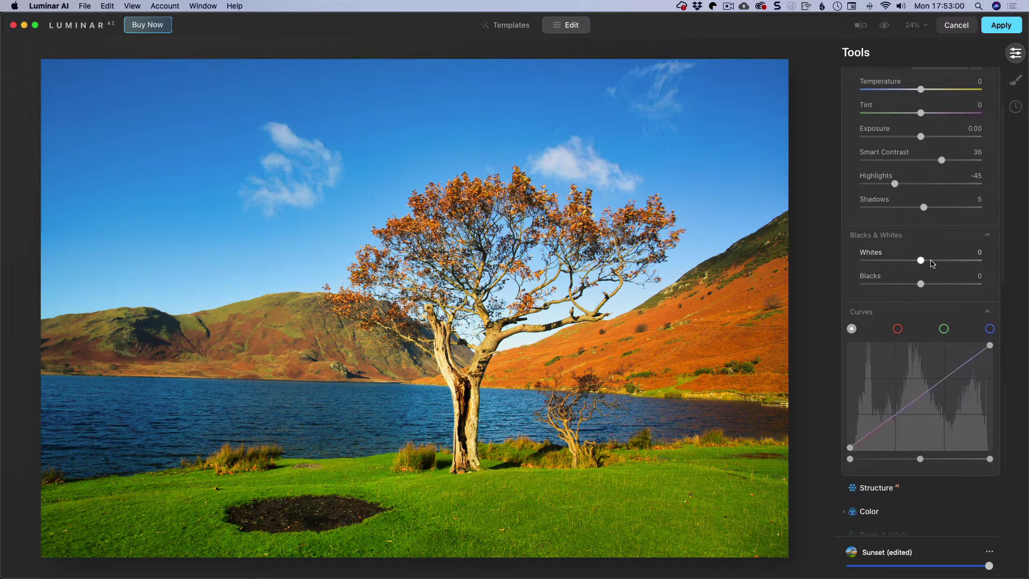
pyautogui.scroll(-5, 933, 263)
pyautogui.scroll(-4, 933, 264)
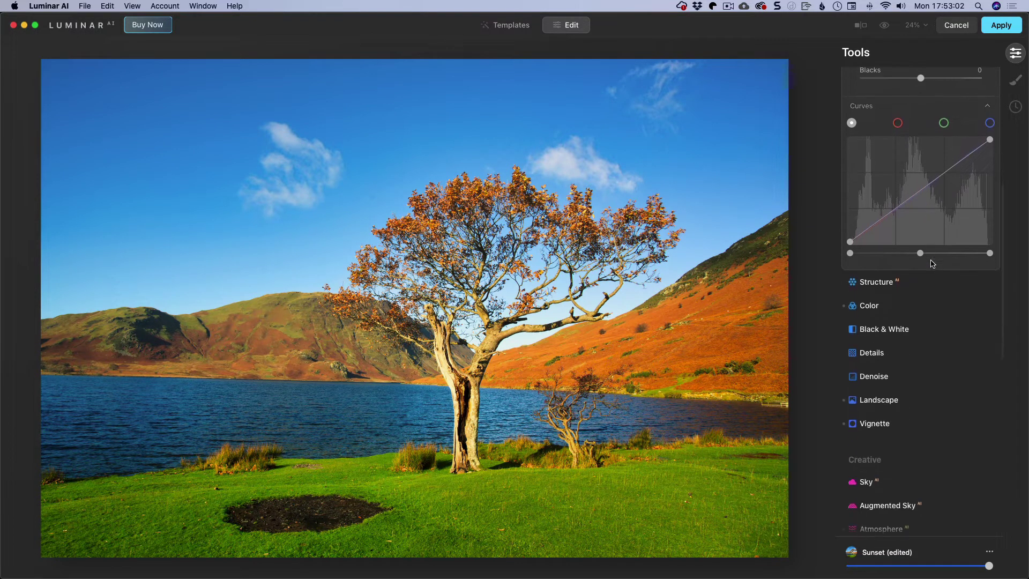
pyautogui.click(873, 303)
pyautogui.scroll(-3, 942, 288)
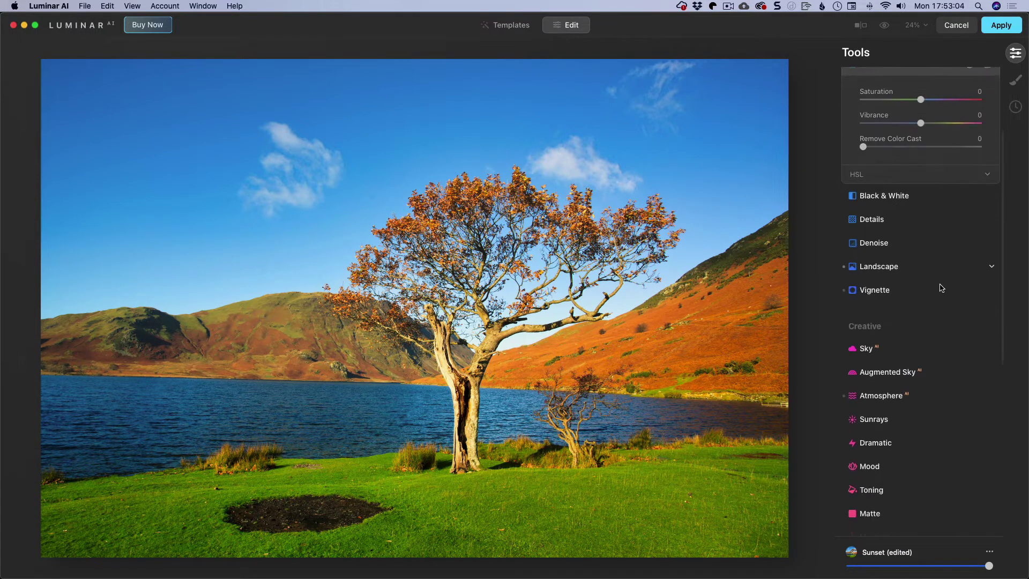
pyautogui.scroll(7, 942, 288)
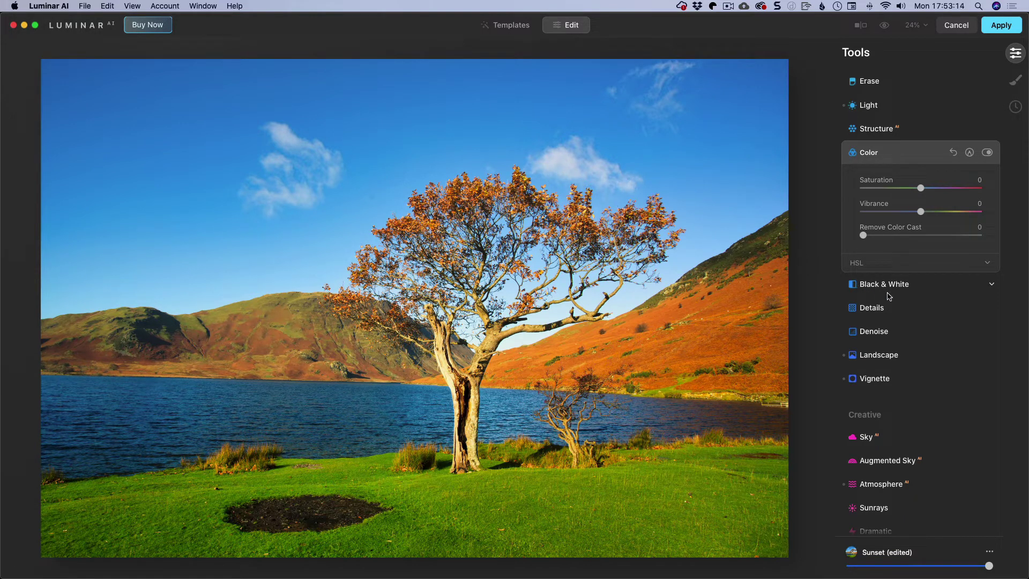
pyautogui.scroll(-2, 926, 336)
pyautogui.scroll(4, 925, 336)
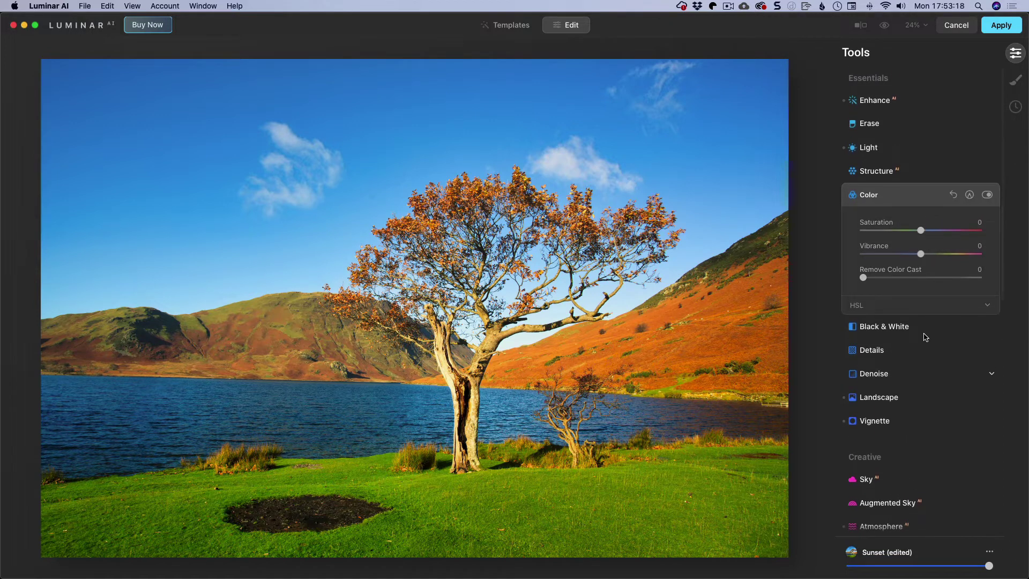
pyautogui.scroll(-4, 925, 337)
pyautogui.scroll(-6, 925, 336)
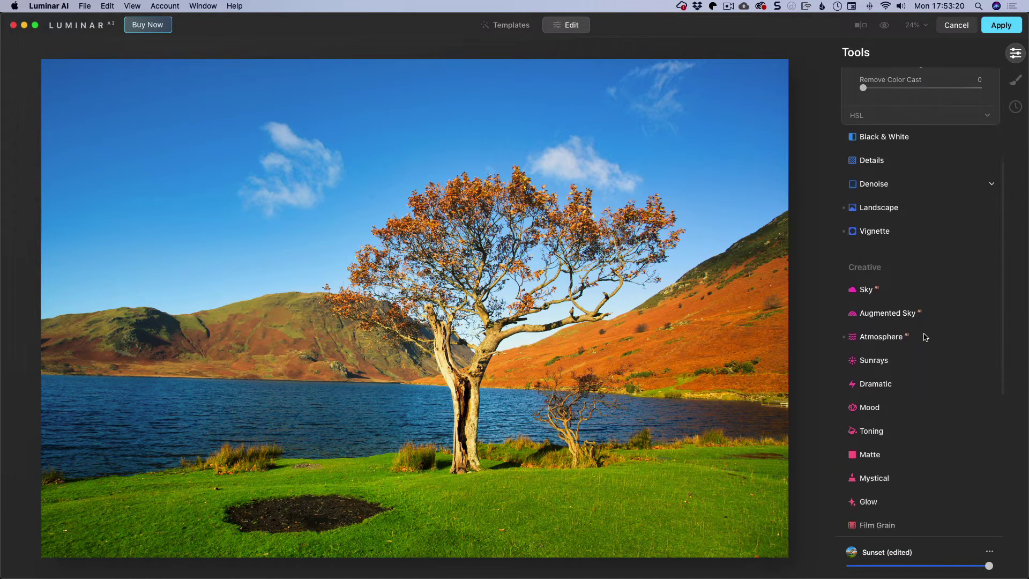
pyautogui.scroll(-8, 926, 336)
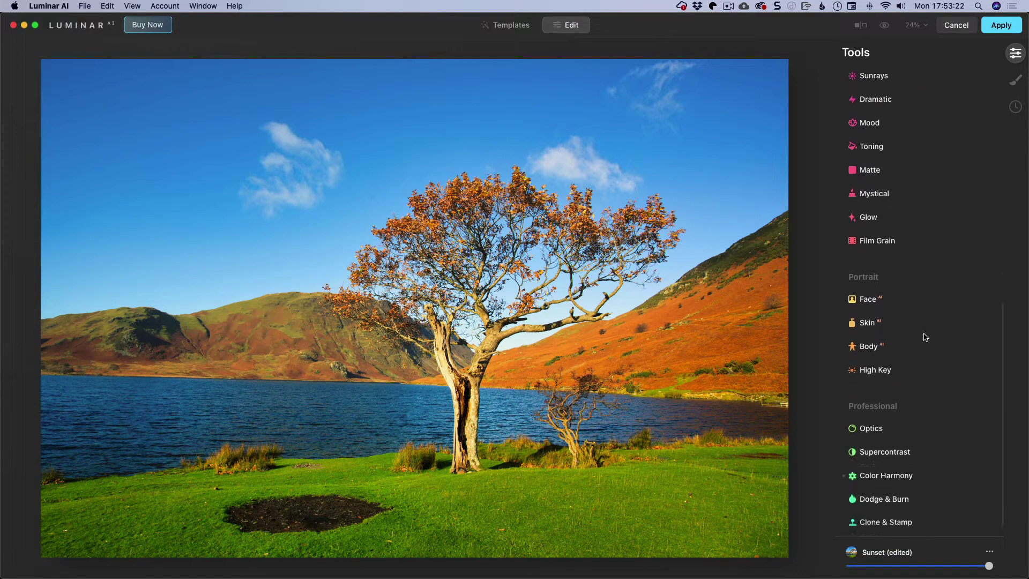
# Step: Raise the Amount and Boost slightly in the Structure tool
pyautogui.scroll(11, 925, 337)
pyautogui.scroll(6, 926, 337)
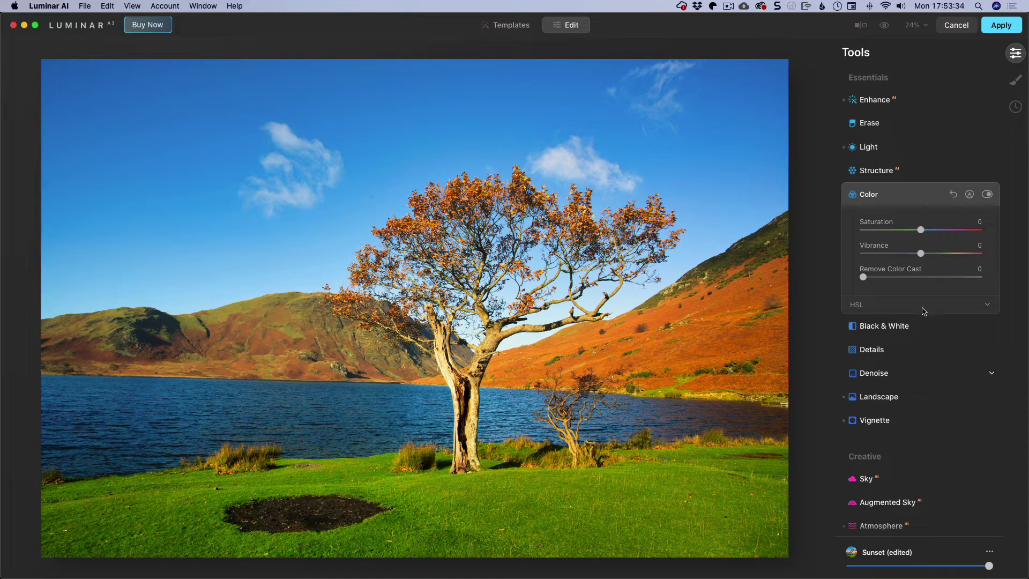
pyautogui.click(877, 170)
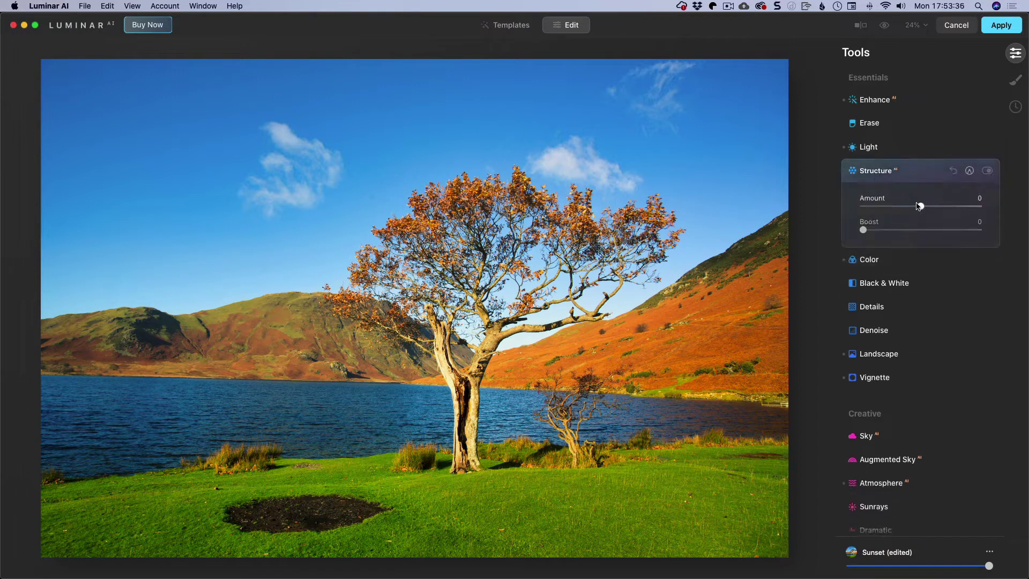
pyautogui.moveTo(922, 208)
pyautogui.mouseDown()
pyautogui.moveTo(949, 211)
pyautogui.moveTo(933, 209)
pyautogui.mouseUp()
pyautogui.moveTo(866, 229)
pyautogui.mouseDown()
pyautogui.moveTo(950, 244)
pyautogui.moveTo(874, 240)
pyautogui.mouseUp()
# Step: Set Golden Hour to 47 and Foliage Enhancer to 7 in the Landscape tool
pyautogui.scroll(-1, 874, 239)
pyautogui.click(873, 245)
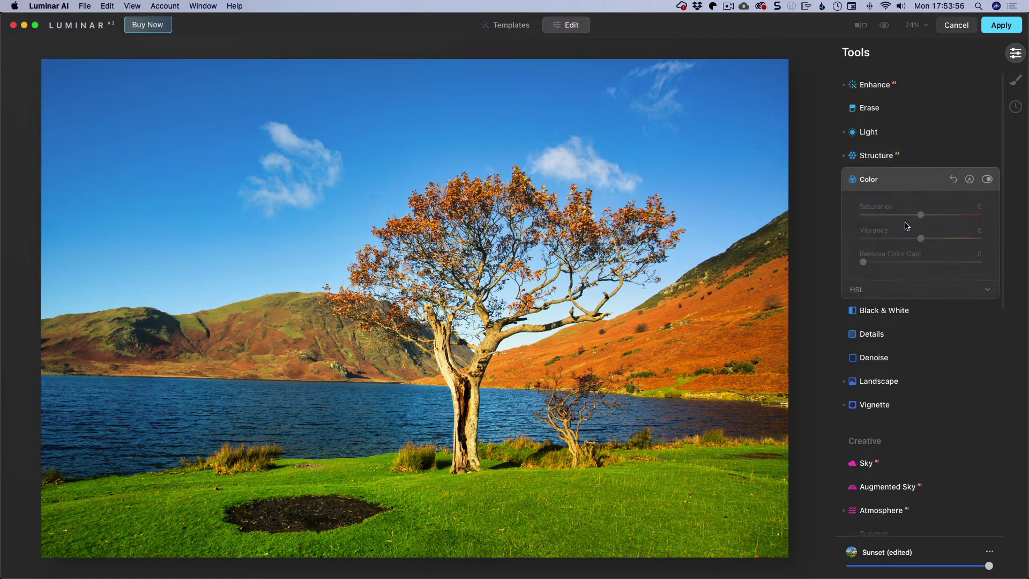
pyautogui.scroll(-3, 877, 270)
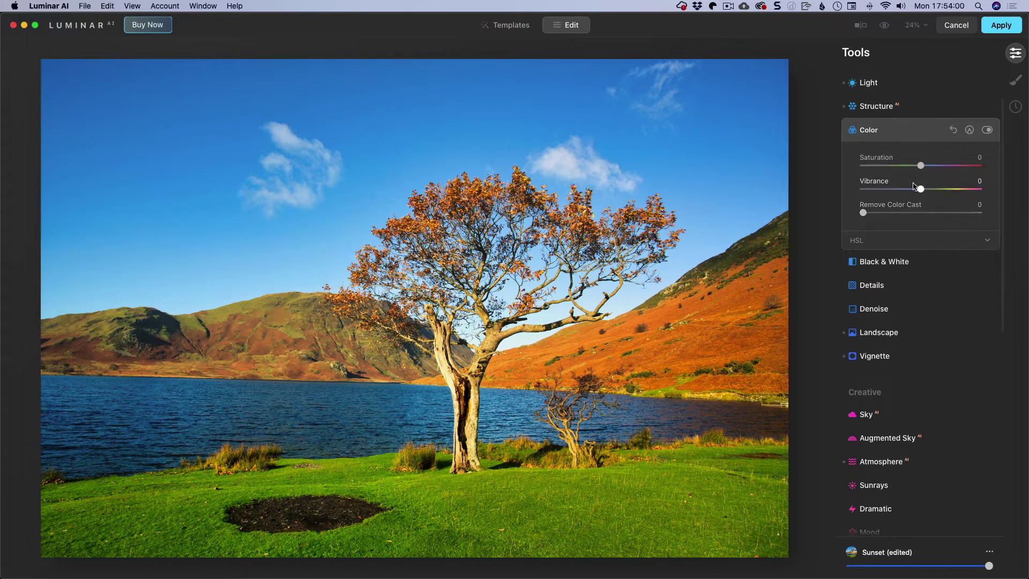
pyautogui.scroll(-1, 914, 268)
pyautogui.click(884, 328)
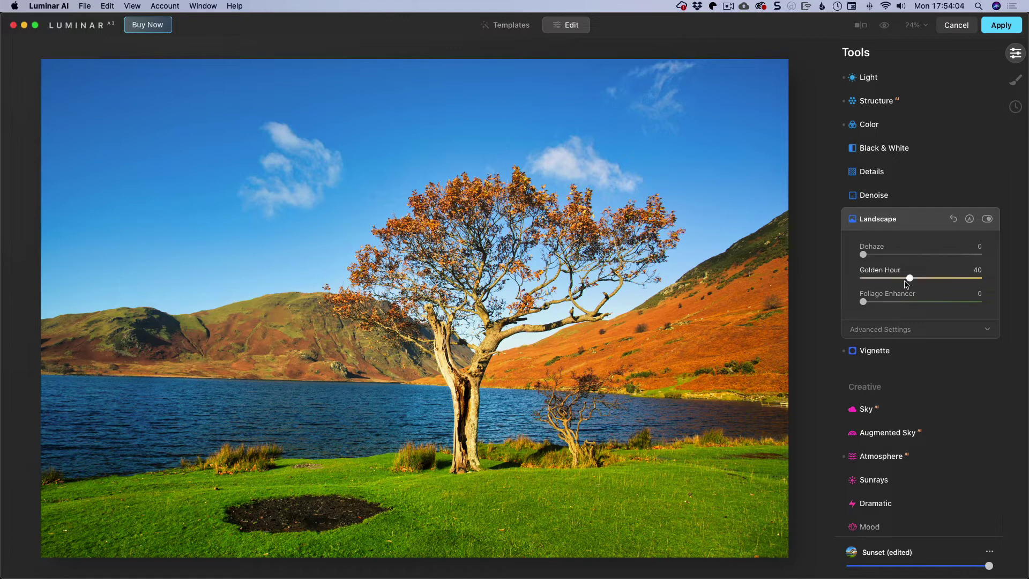
pyautogui.moveTo(909, 278); pyautogui.dragTo(920, 279)
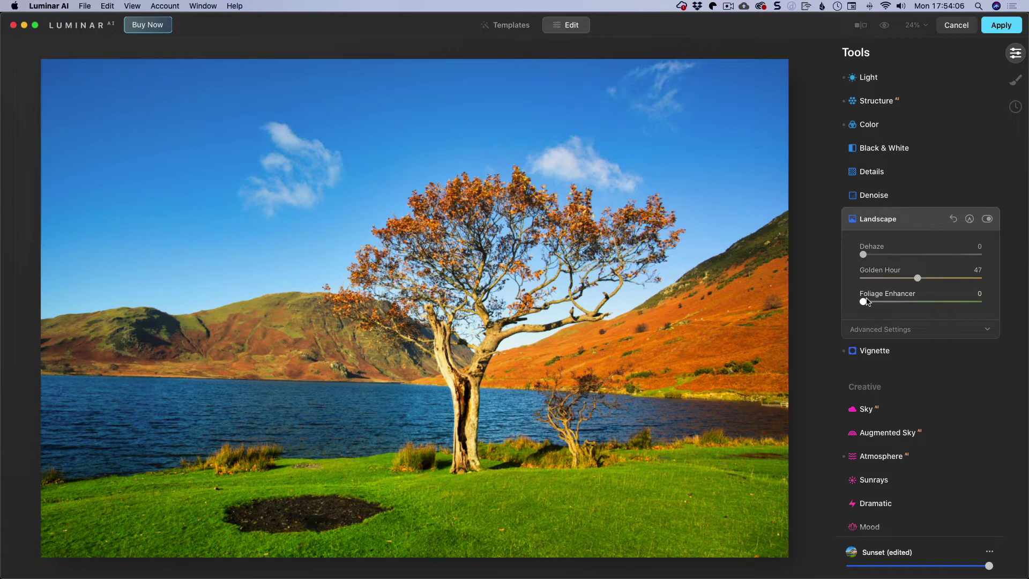
pyautogui.moveTo(863, 302); pyautogui.dragTo(873, 305)
pyautogui.scroll(-1, 887, 394)
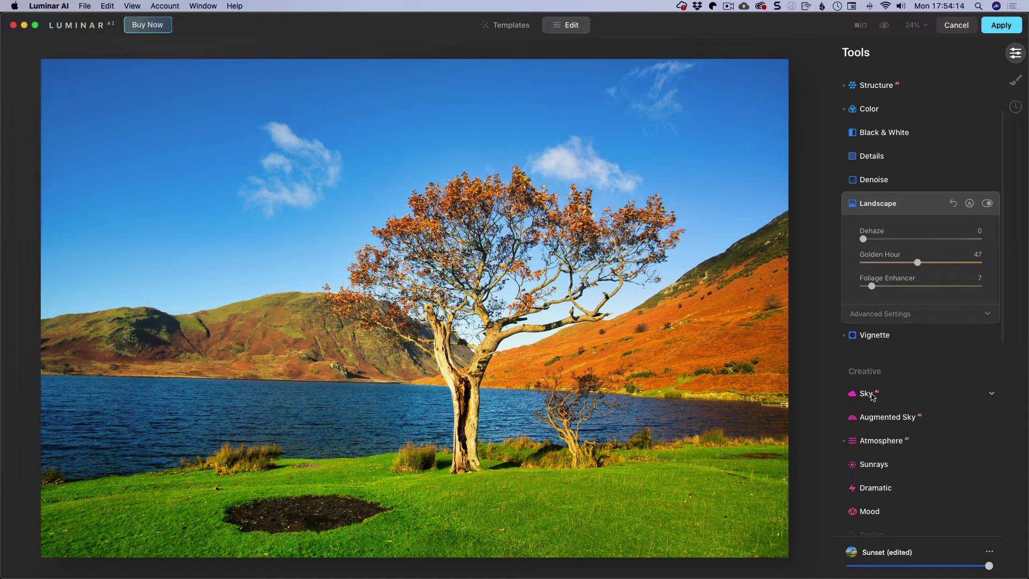
# Step: Replace the sky with Blue Sky 4 in the Sky tool and enable Flip Sky in its advanced settings
pyautogui.click(868, 395)
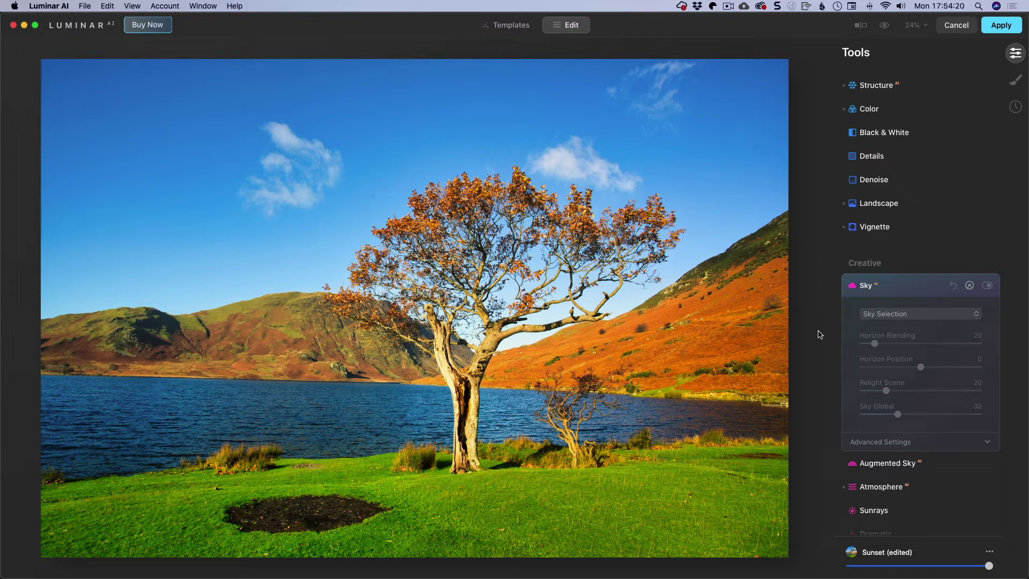
pyautogui.click(908, 315)
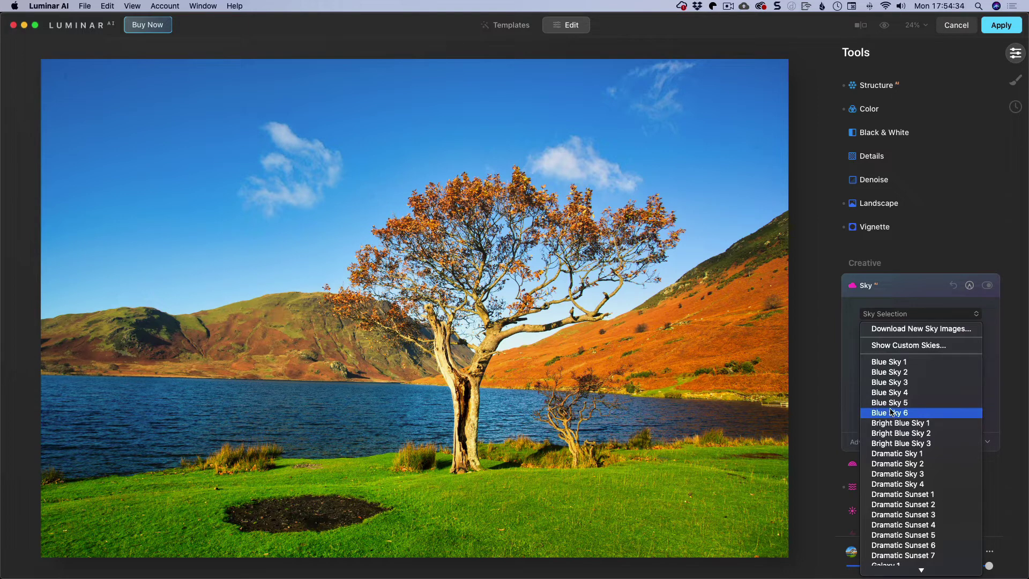
pyautogui.click(905, 395)
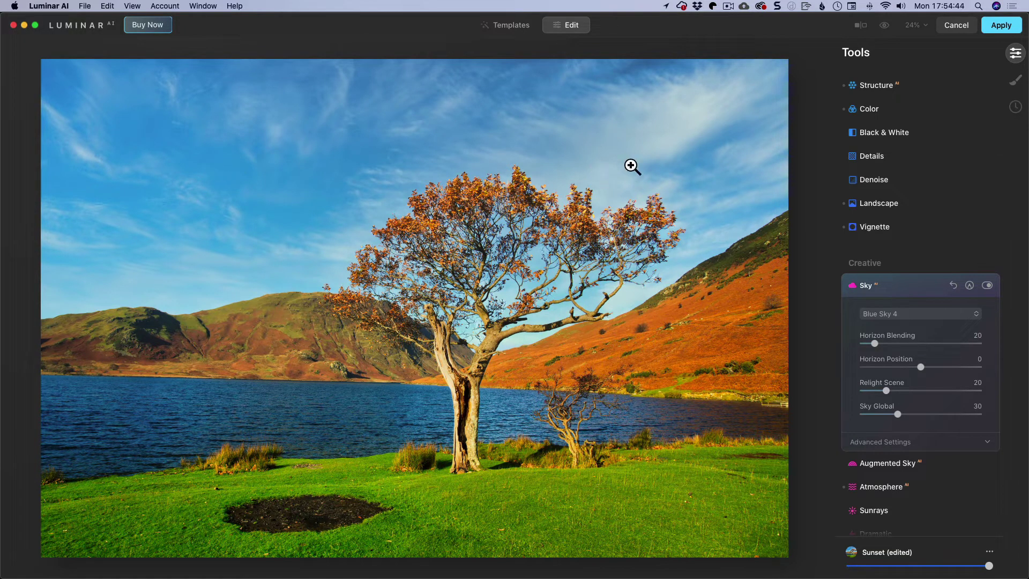
pyautogui.click(879, 441)
pyautogui.scroll(-1, 900, 437)
pyautogui.scroll(-2, 904, 442)
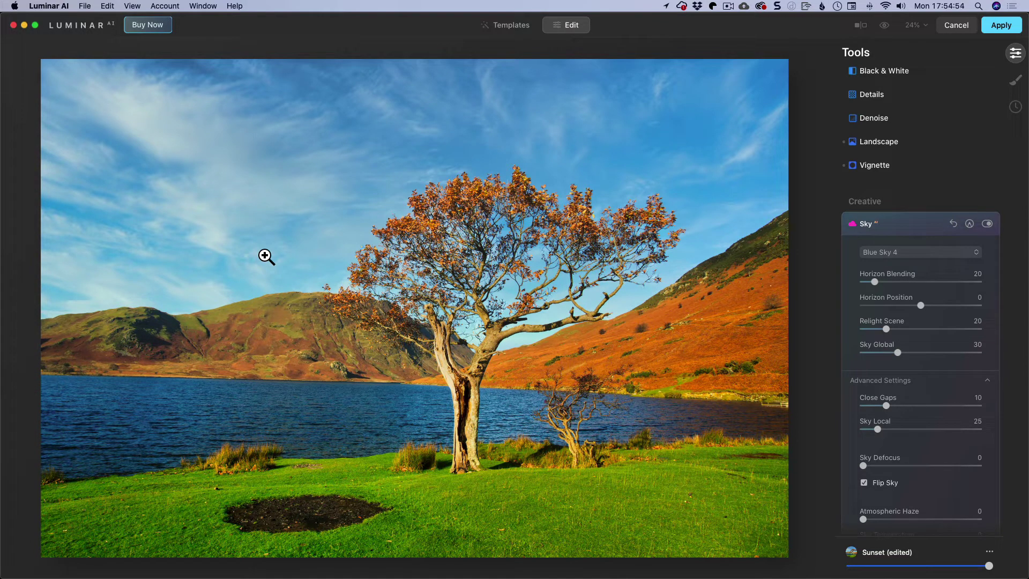
# Step: Set the Sky tool's Close Gaps to 17 and inspect the sky replacement around the tree's branches at 100% zoom
pyautogui.click(390, 281)
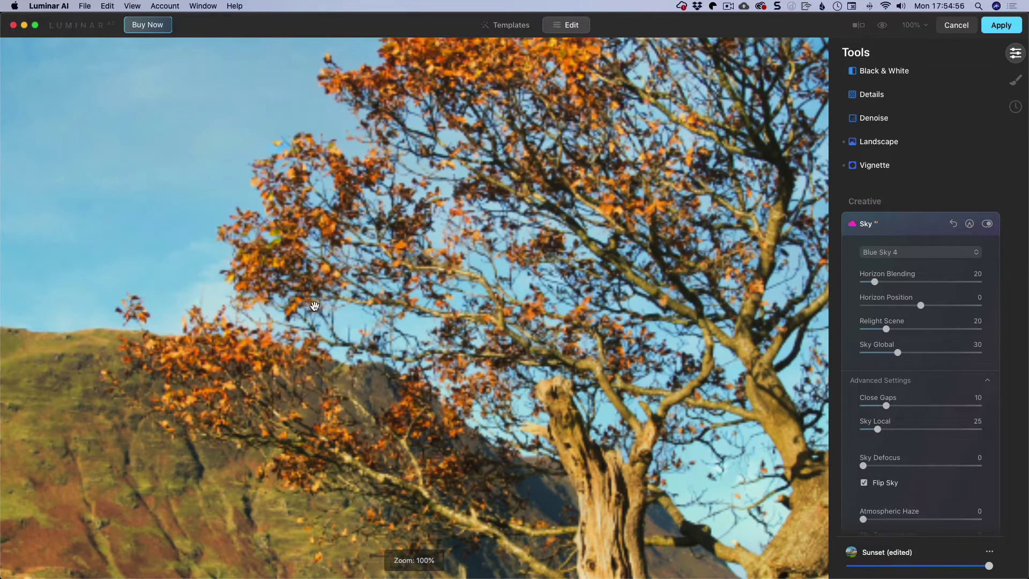
pyautogui.moveTo(314, 305); pyautogui.dragTo(363, 298)
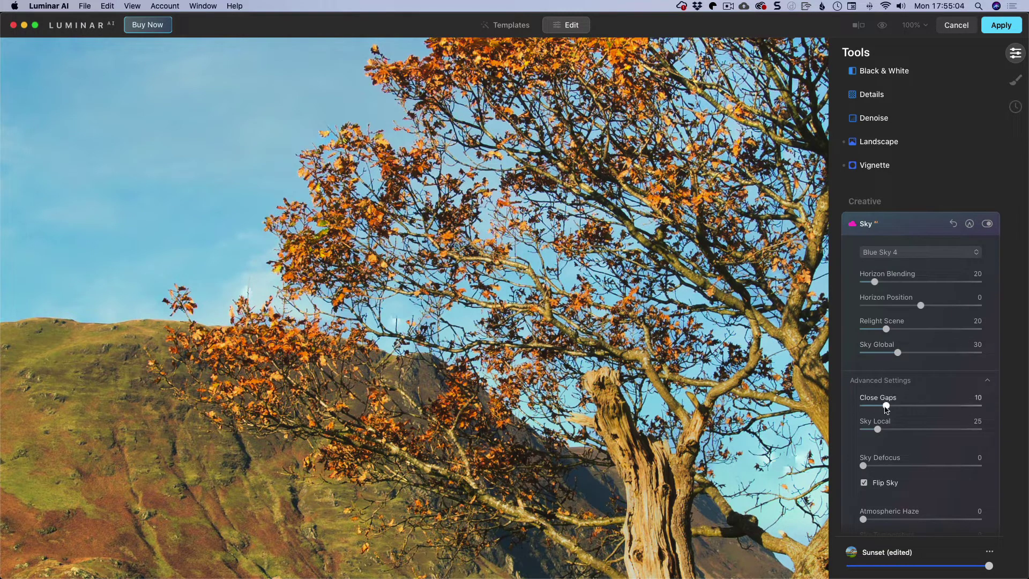
pyautogui.moveTo(886, 406); pyautogui.dragTo(905, 409)
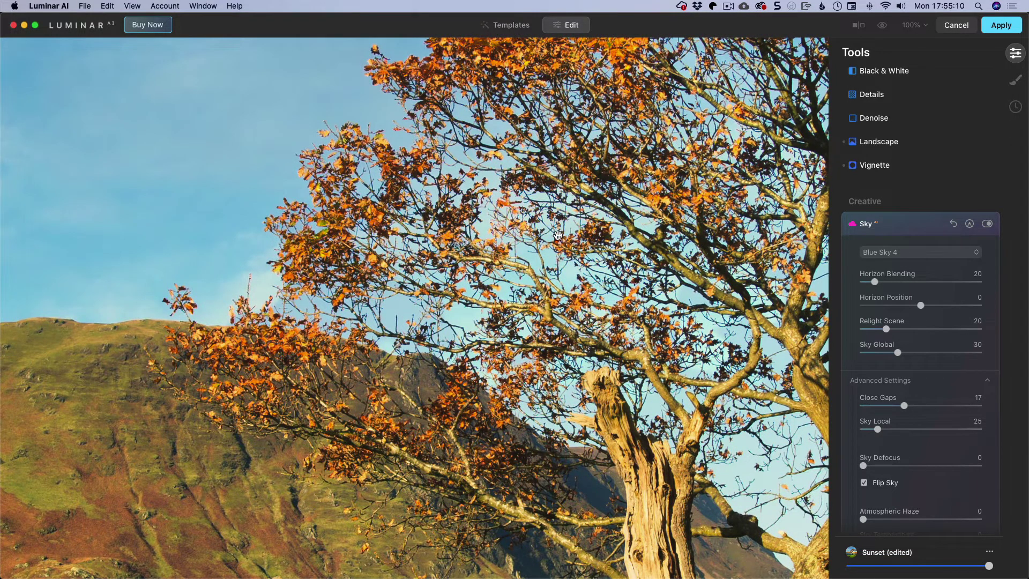
pyautogui.scroll(5, 557, 235)
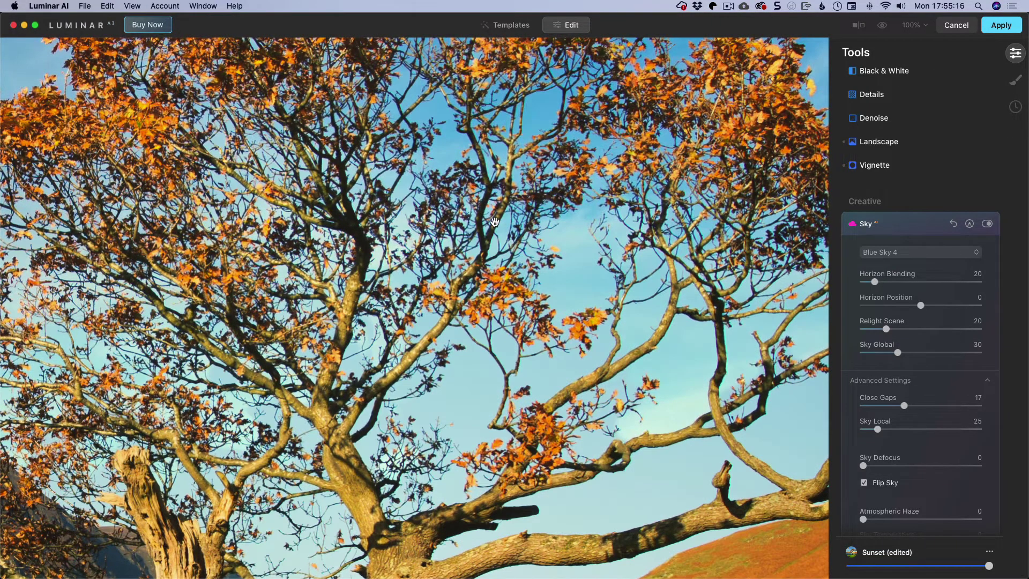
pyautogui.moveTo(494, 221); pyautogui.dragTo(462, 290)
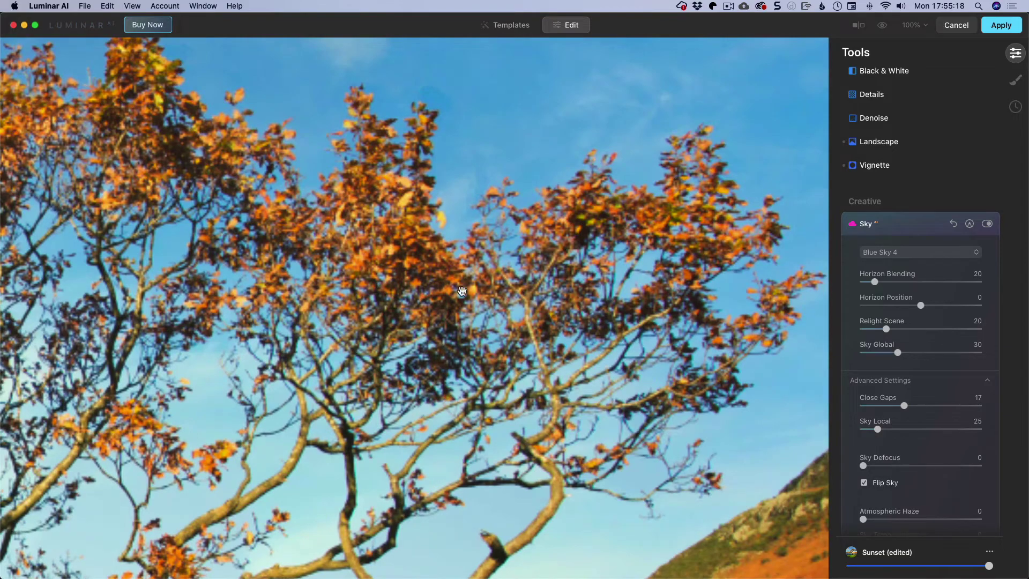
pyautogui.moveTo(556, 284); pyautogui.dragTo(315, 241)
pyautogui.moveTo(152, 227)
pyautogui.mouseDown()
pyautogui.moveTo(470, 313)
pyautogui.moveTo(272, 236)
pyautogui.moveTo(494, 268)
pyautogui.mouseUp()
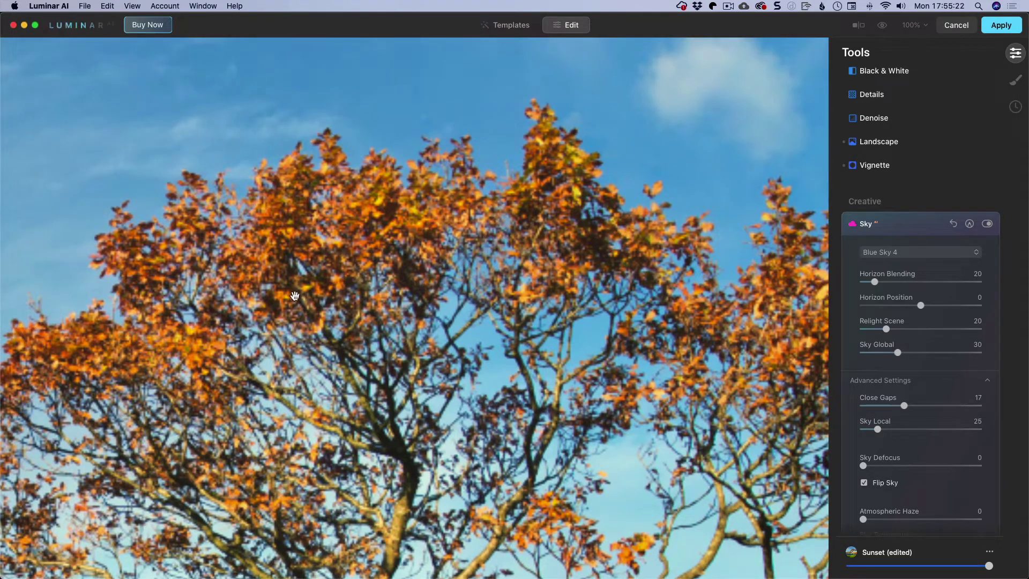
pyautogui.moveTo(214, 308); pyautogui.dragTo(397, 238)
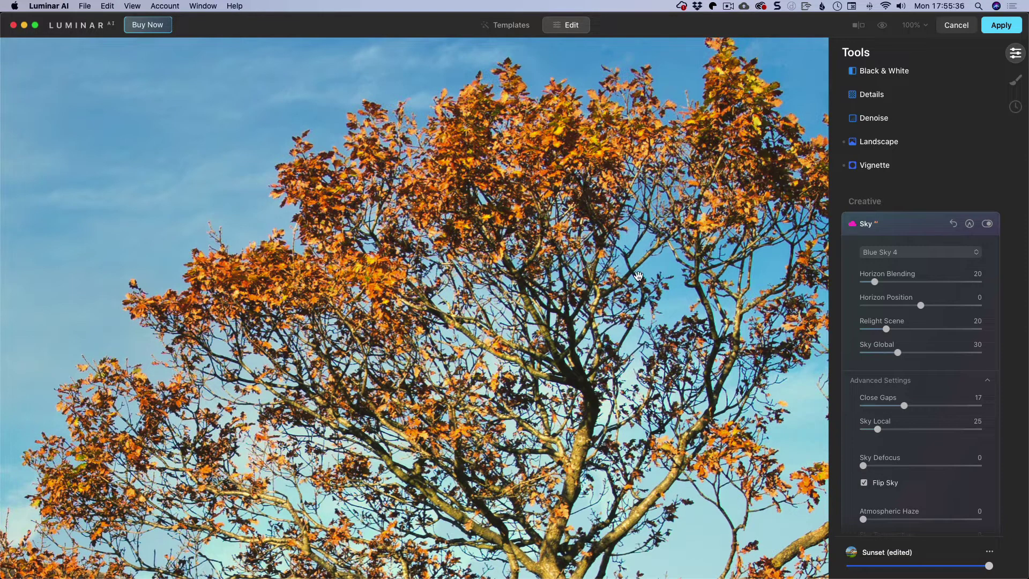
pyautogui.click(591, 290)
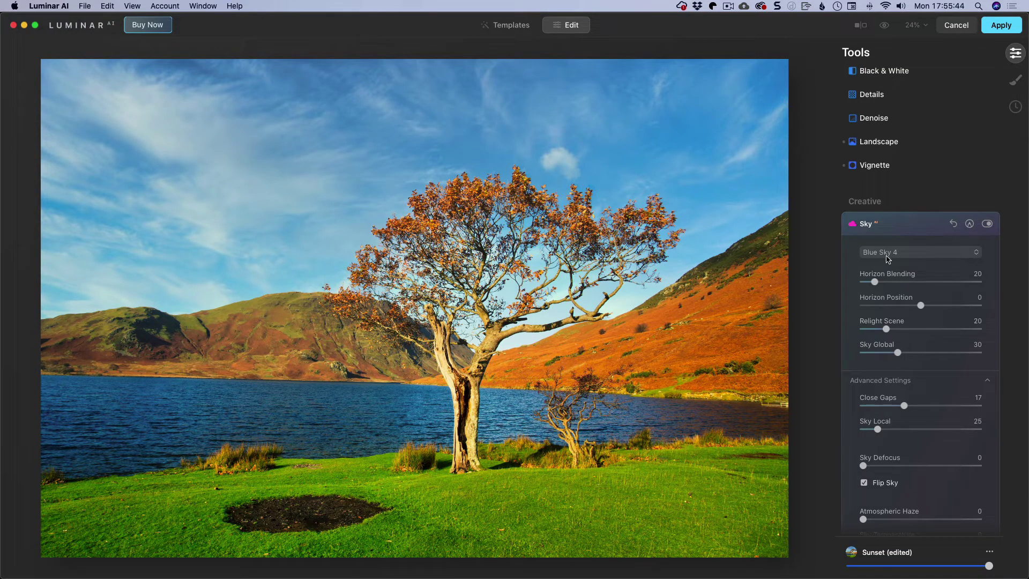
# Step: Adjust the replaced sky with Horizon Blending 35, Horizon Position -22 and Sky Global 80
pyautogui.moveTo(875, 281); pyautogui.dragTo(907, 308)
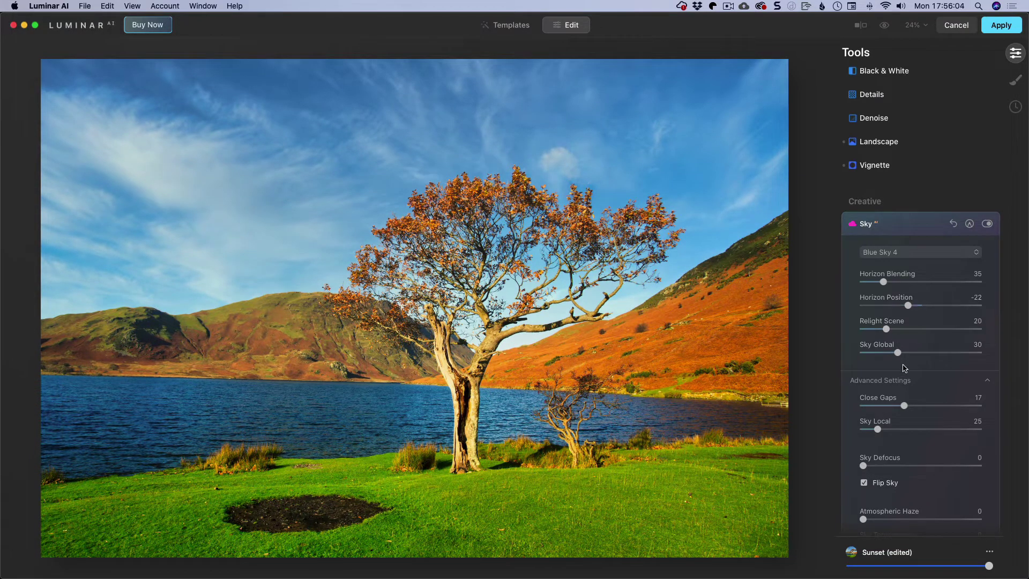
pyautogui.moveTo(904, 359); pyautogui.dragTo(959, 358)
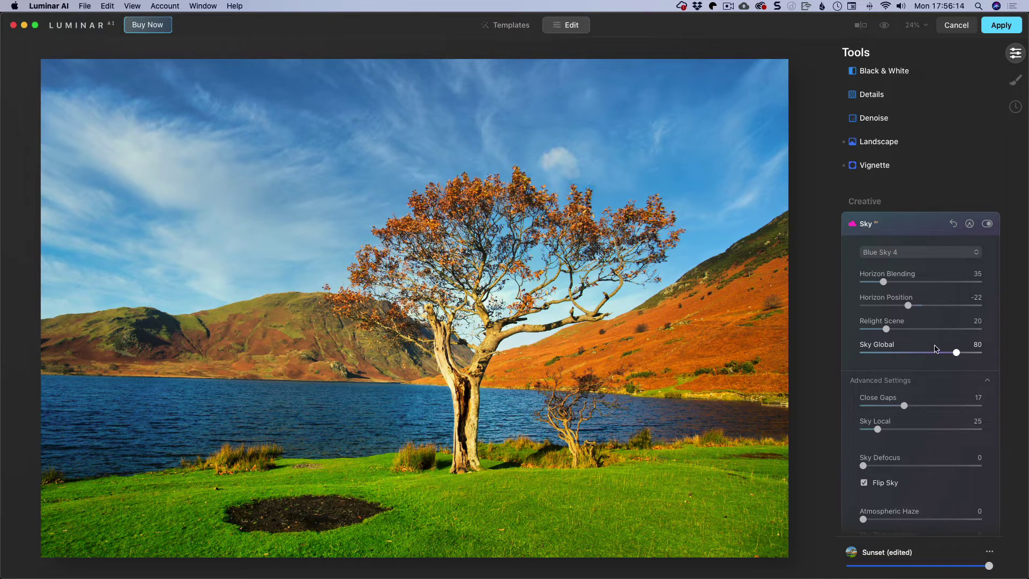
pyautogui.scroll(-5, 934, 350)
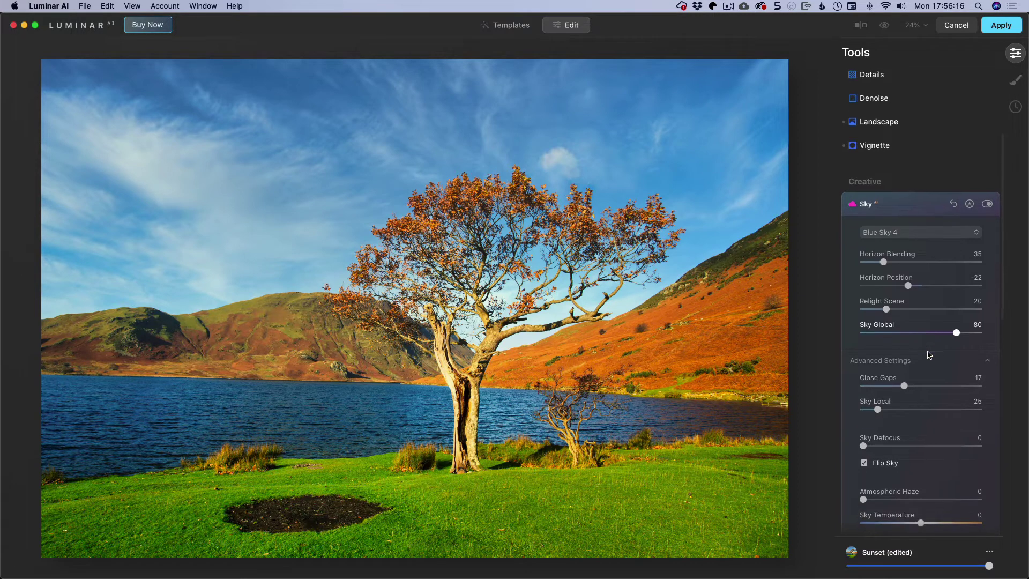
pyautogui.scroll(-1, 928, 354)
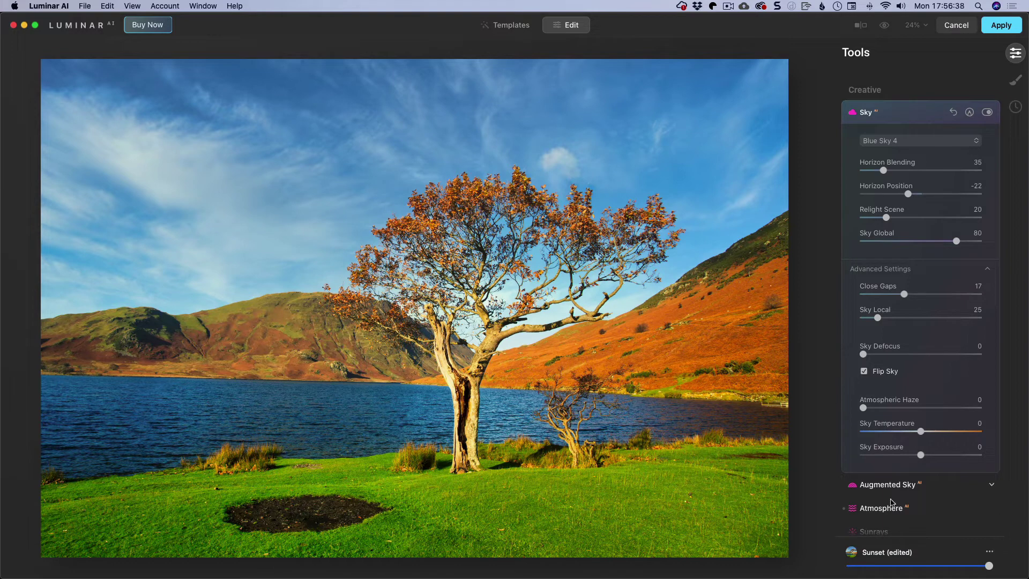
# Step: Try the Mountains 1 object in Augmented Sky and replace it with Mountains 3
pyautogui.click(874, 485)
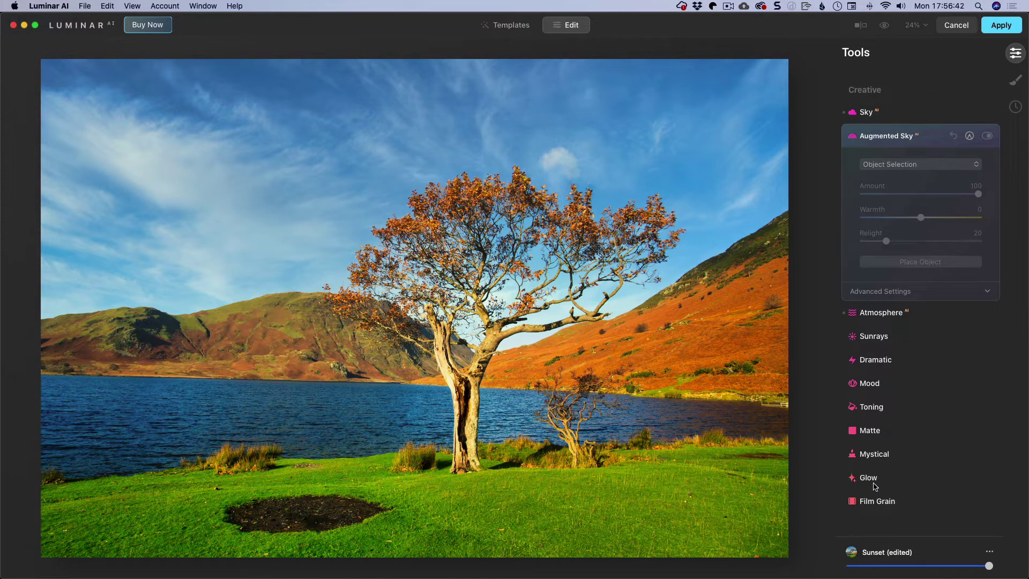
pyautogui.click(912, 164)
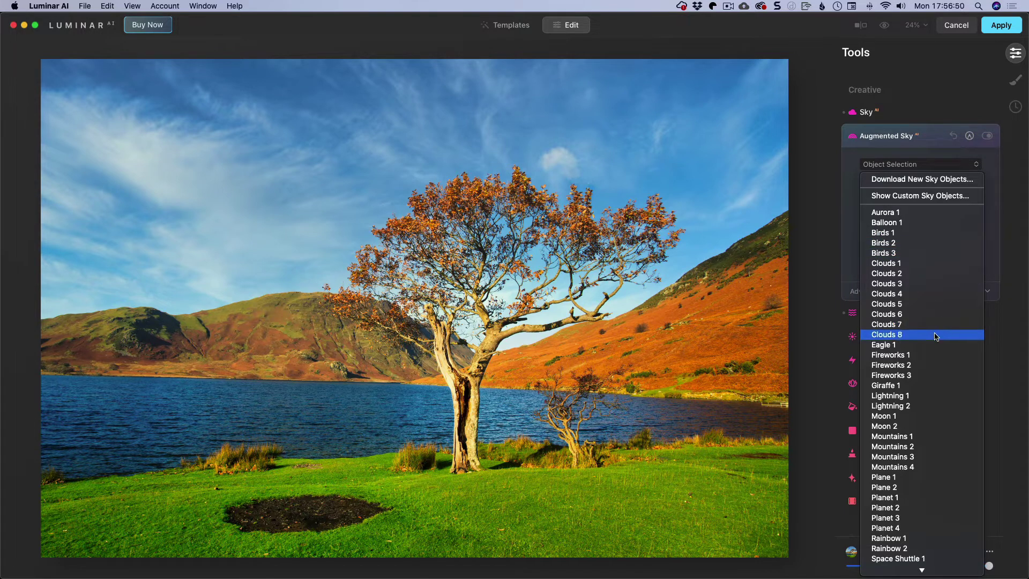
pyautogui.click(922, 439)
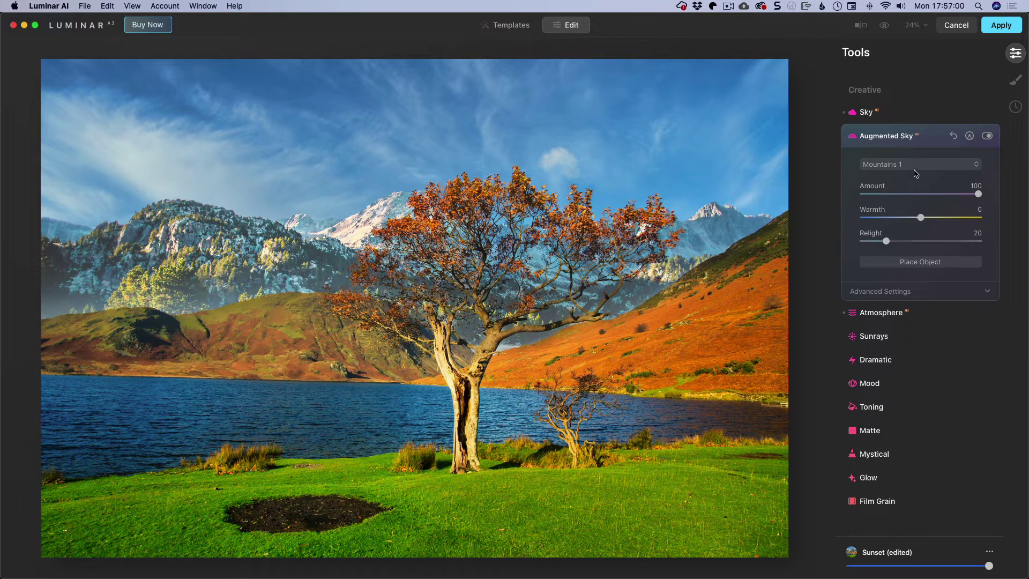
pyautogui.click(914, 165)
pyautogui.click(914, 200)
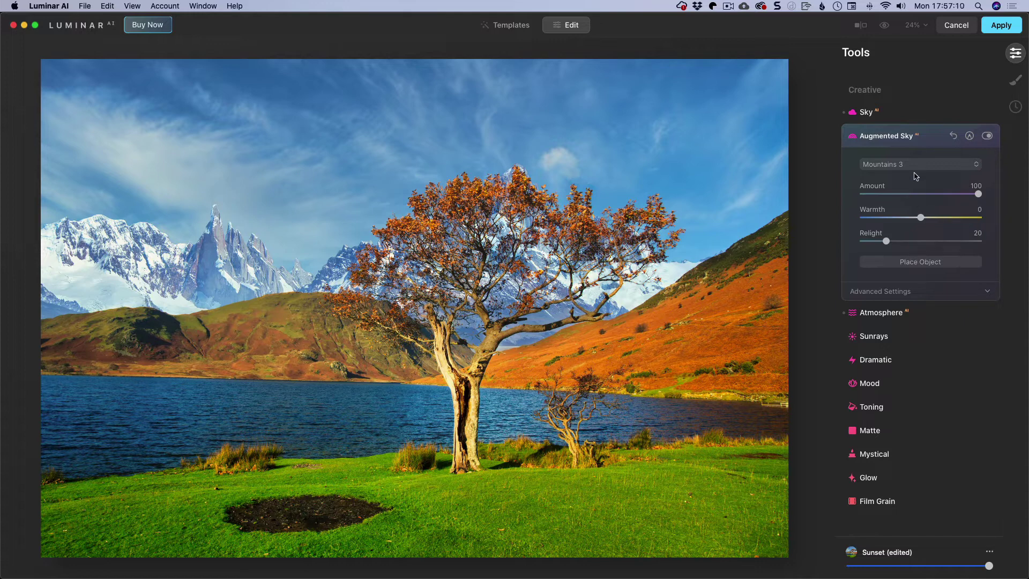
# Step: Move the placed mountains slightly lower behind the hills and set their Defocus to 15
pyautogui.click(920, 261)
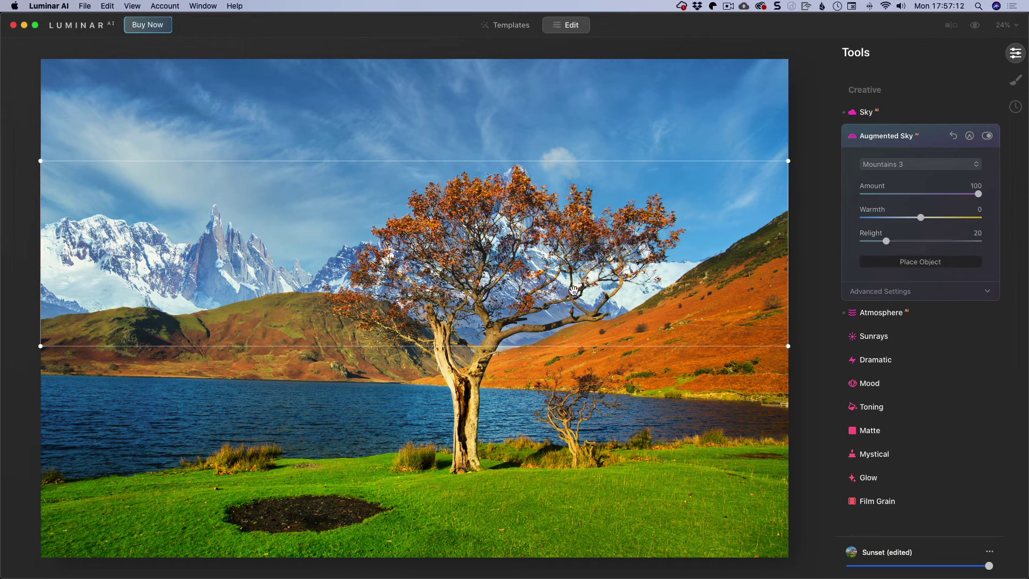
pyautogui.moveTo(574, 291); pyautogui.dragTo(570, 301)
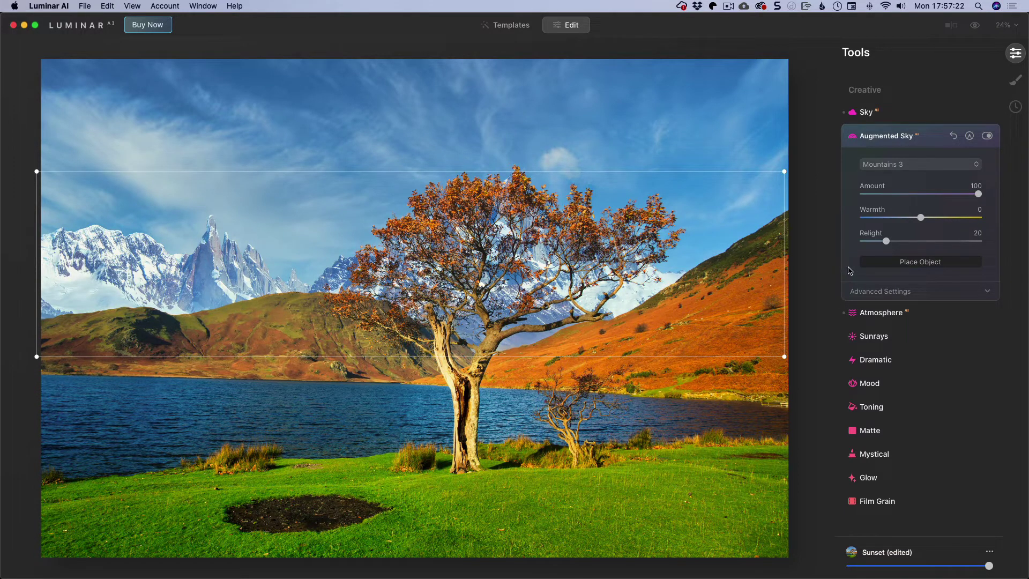
pyautogui.click(869, 293)
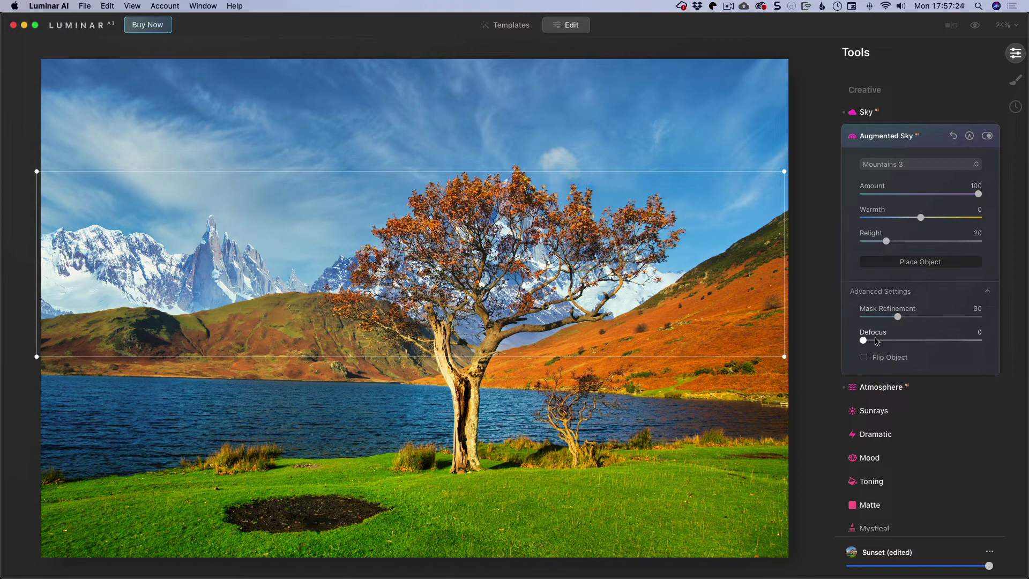
pyautogui.moveTo(876, 341); pyautogui.dragTo(881, 344)
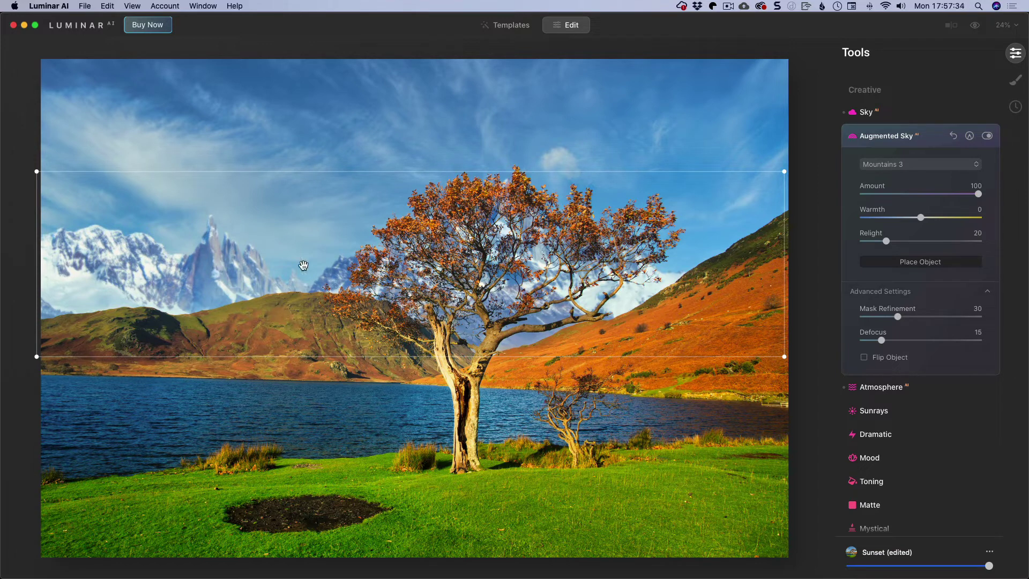
# Step: Flip the mountain object and refit it lower behind the hills with Defocus at 4
pyautogui.click(864, 357)
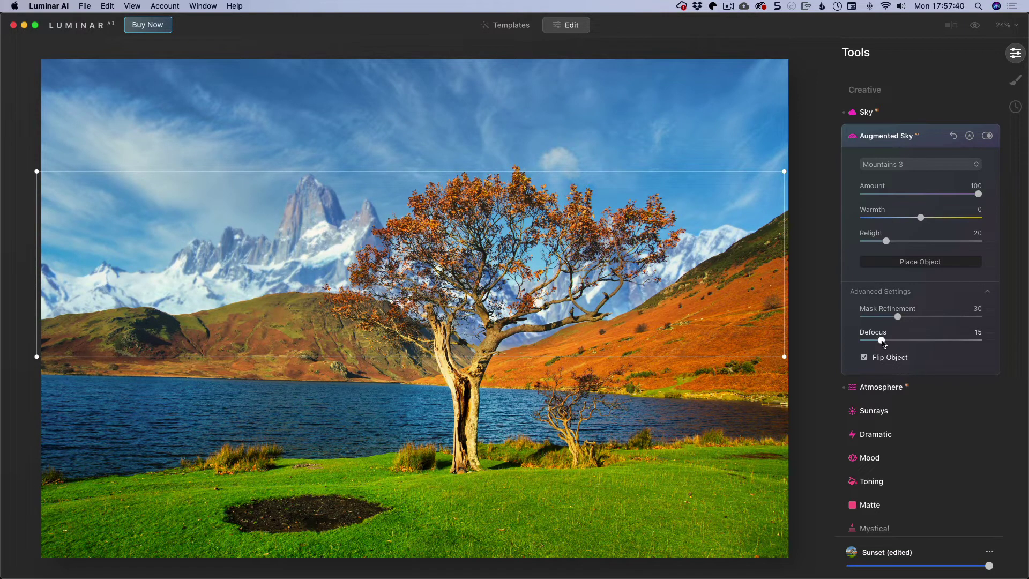
pyautogui.moveTo(882, 343); pyautogui.dragTo(868, 343)
pyautogui.moveTo(421, 263); pyautogui.dragTo(419, 280)
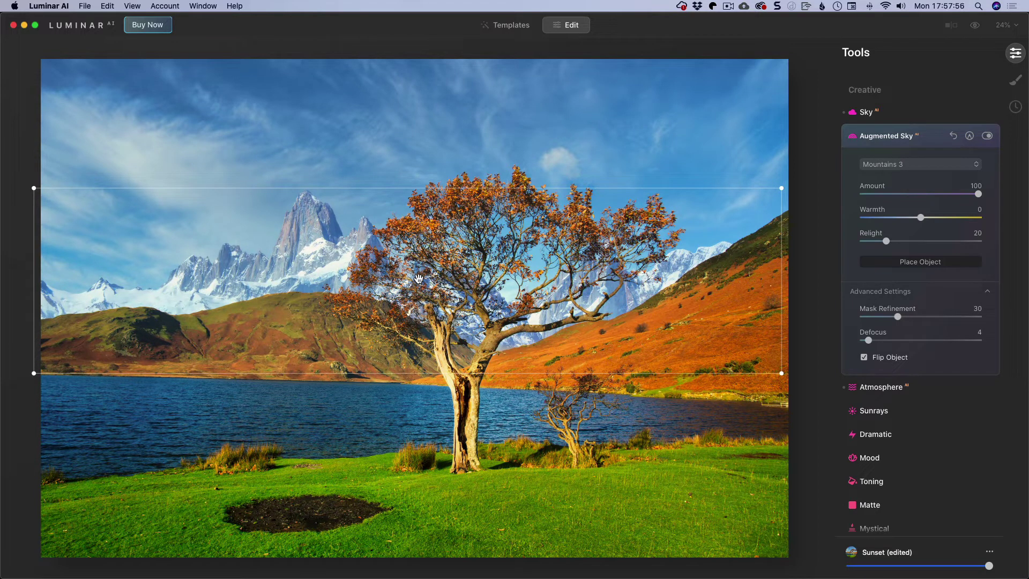
# Step: Add Sunrays with the sun center placed just outside the photo's upper-left corner and set their Amount to 8
pyautogui.click(884, 412)
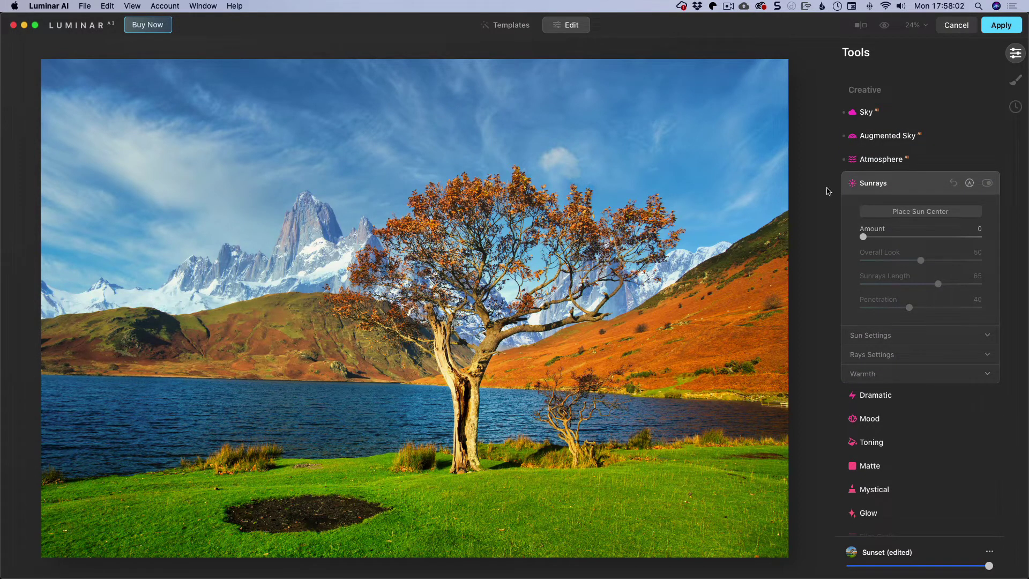
pyautogui.click(920, 211)
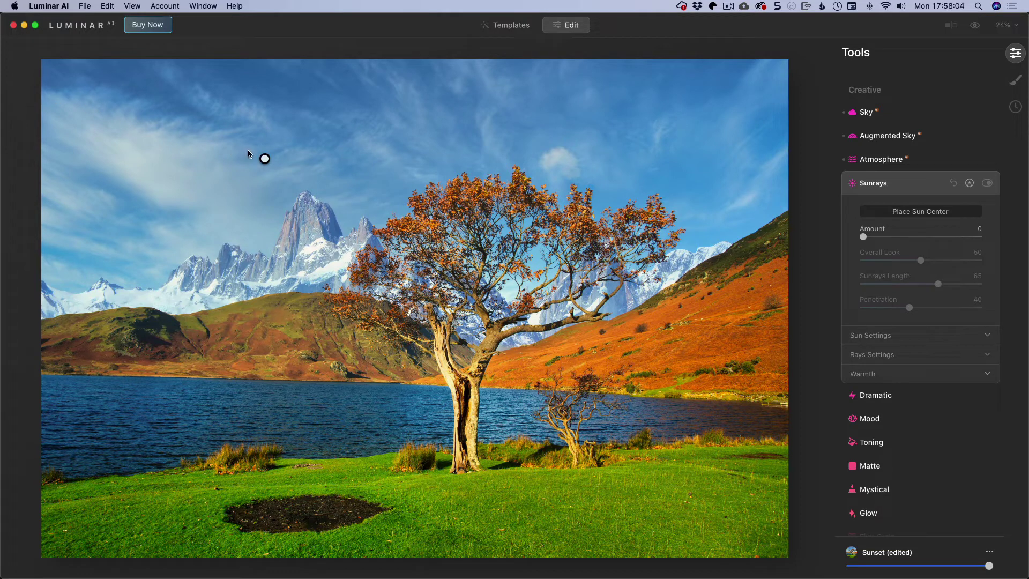
pyautogui.click(265, 159)
pyautogui.moveTo(40, 80); pyautogui.dragTo(23, 67)
pyautogui.moveTo(23, 67); pyautogui.dragTo(22, 67)
pyautogui.moveTo(864, 237)
pyautogui.mouseDown()
pyautogui.moveTo(883, 239)
pyautogui.moveTo(873, 242)
pyautogui.mouseUp()
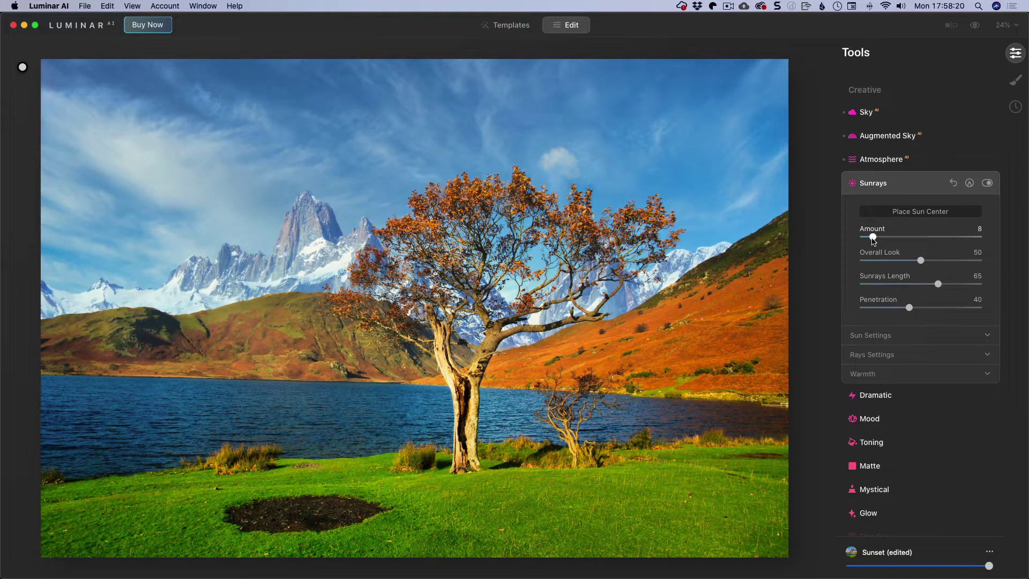
# Step: Set the Sunrays' Sun Warmth to 34 and Sunrays Warmth to 51
pyautogui.click(898, 335)
pyautogui.scroll(-2, 906, 397)
pyautogui.click(897, 407)
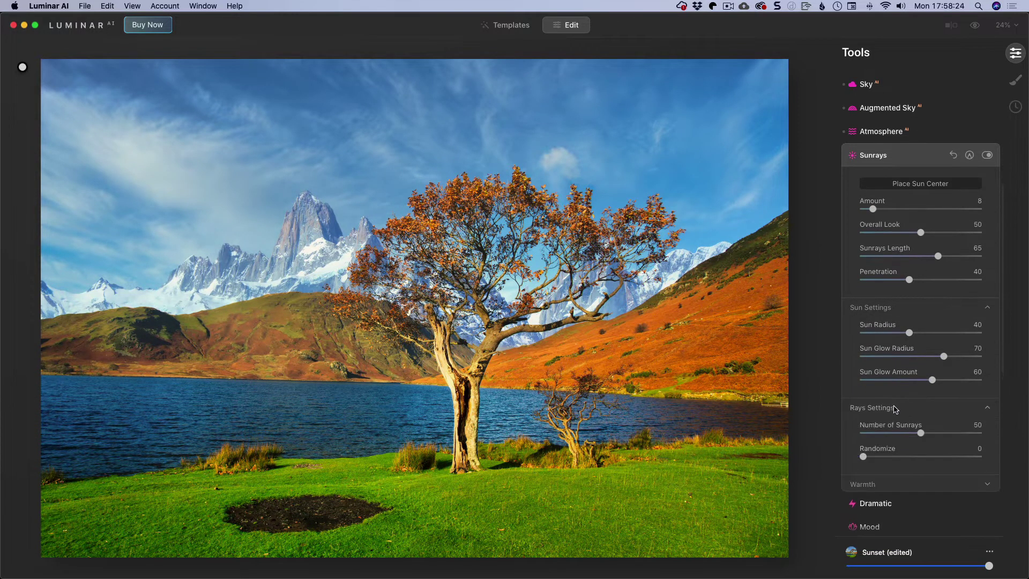
pyautogui.scroll(-3, 906, 416)
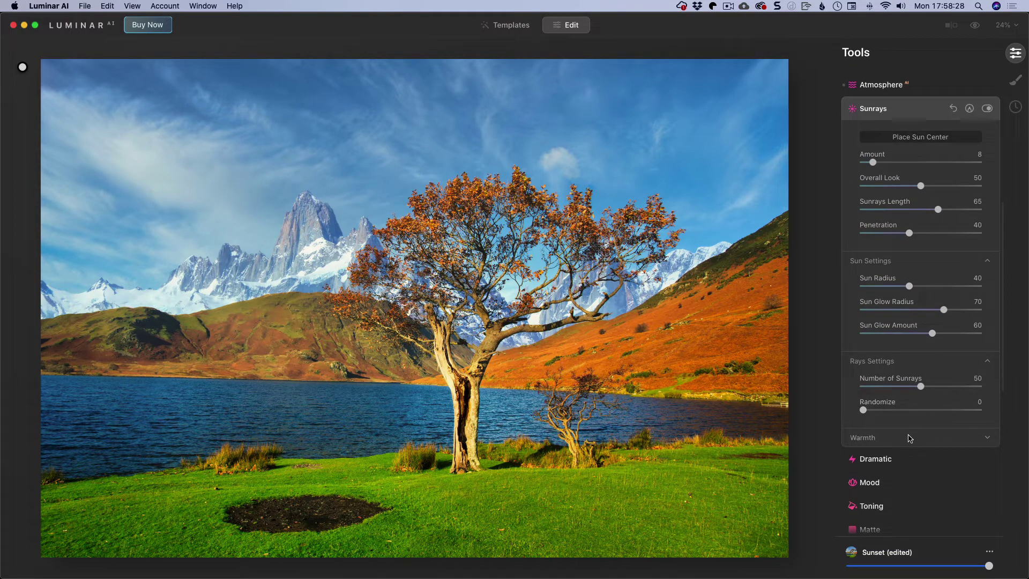
pyautogui.click(909, 438)
pyautogui.moveTo(898, 463); pyautogui.dragTo(923, 487)
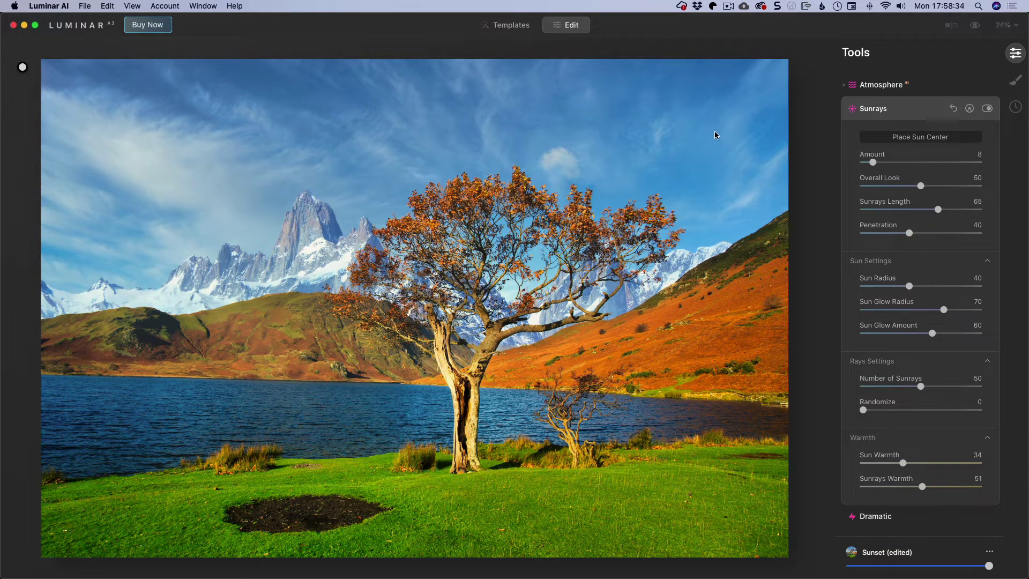
pyautogui.click(885, 110)
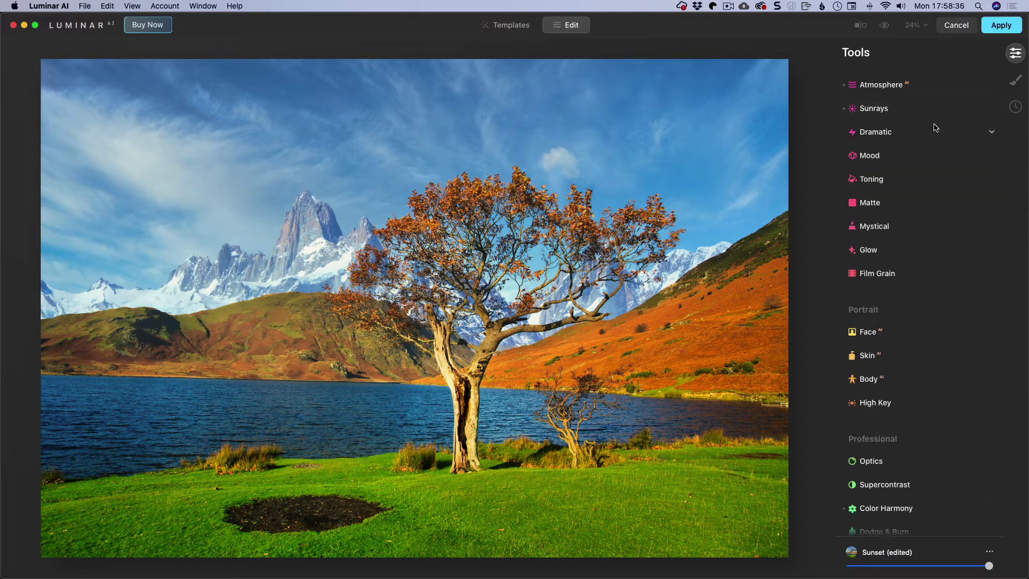
# Step: Try the Dramatic effect at an Amount of about 38 and return it to 0
pyautogui.click(875, 132)
pyautogui.moveTo(862, 167); pyautogui.dragTo(910, 169)
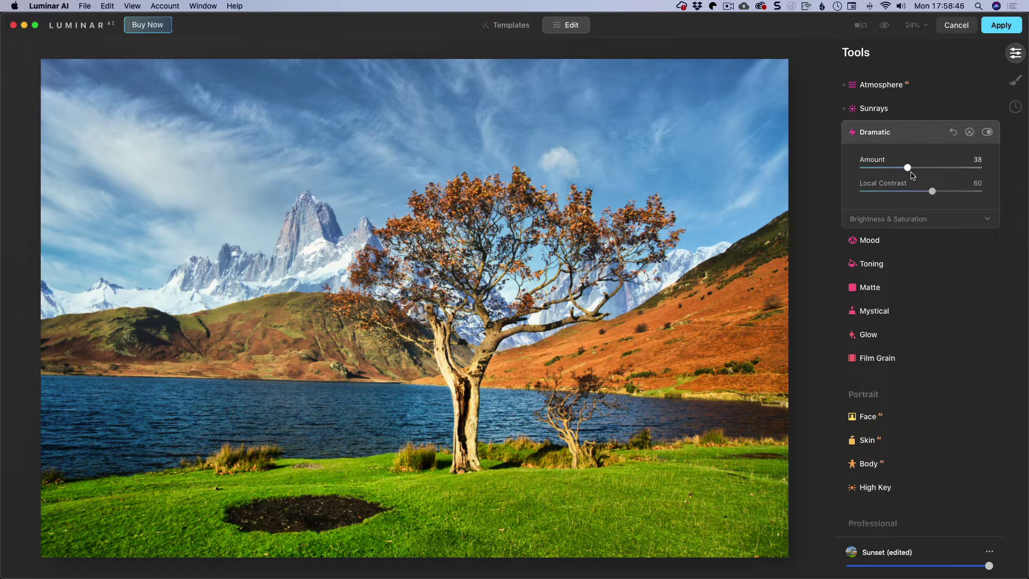
pyautogui.moveTo(908, 168); pyautogui.dragTo(834, 168)
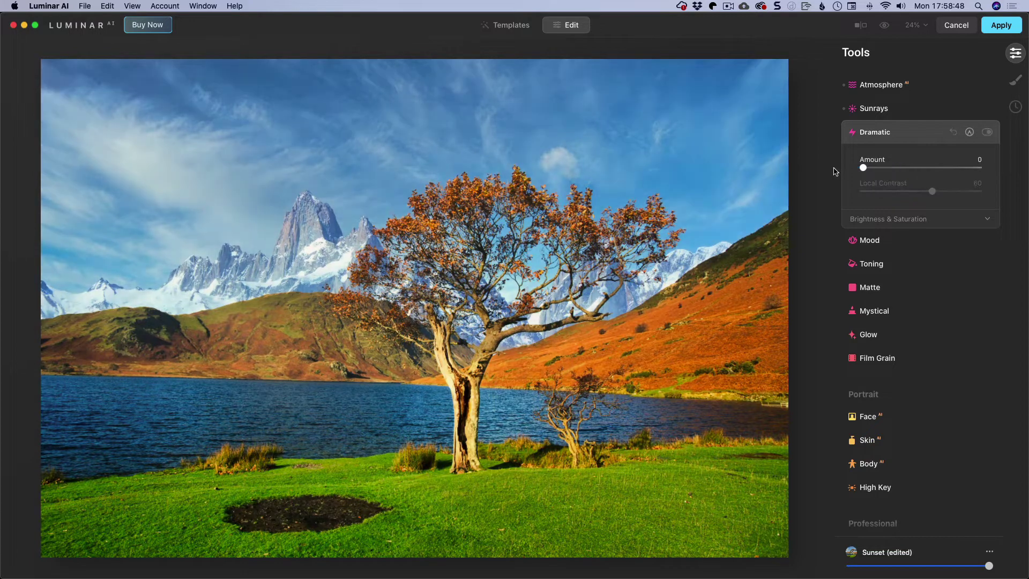
# Step: Apply the Long Beach LUT in Mood, with a slightly lower Amount and slightly higher Contrast
pyautogui.click(872, 243)
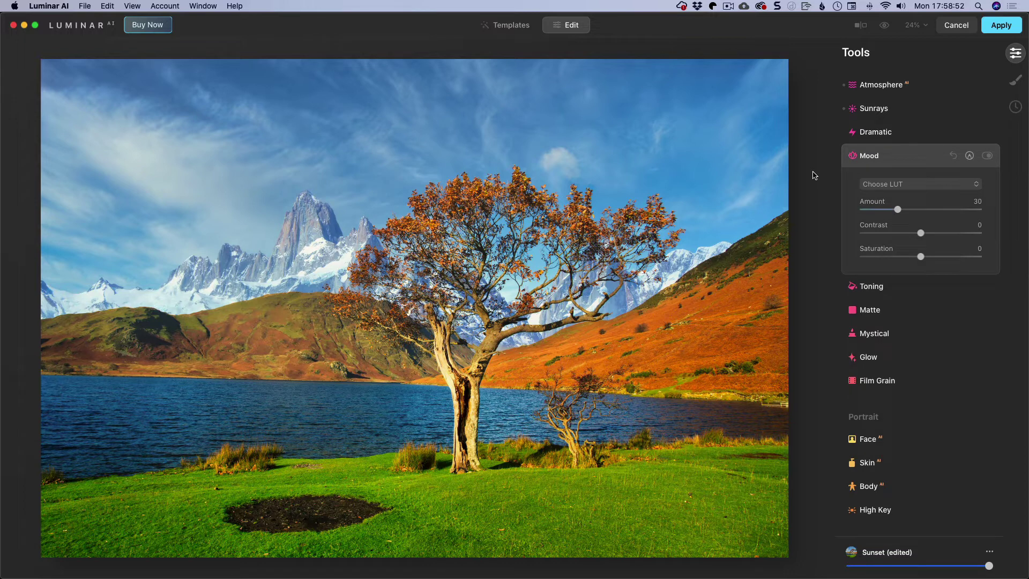
pyautogui.click(865, 182)
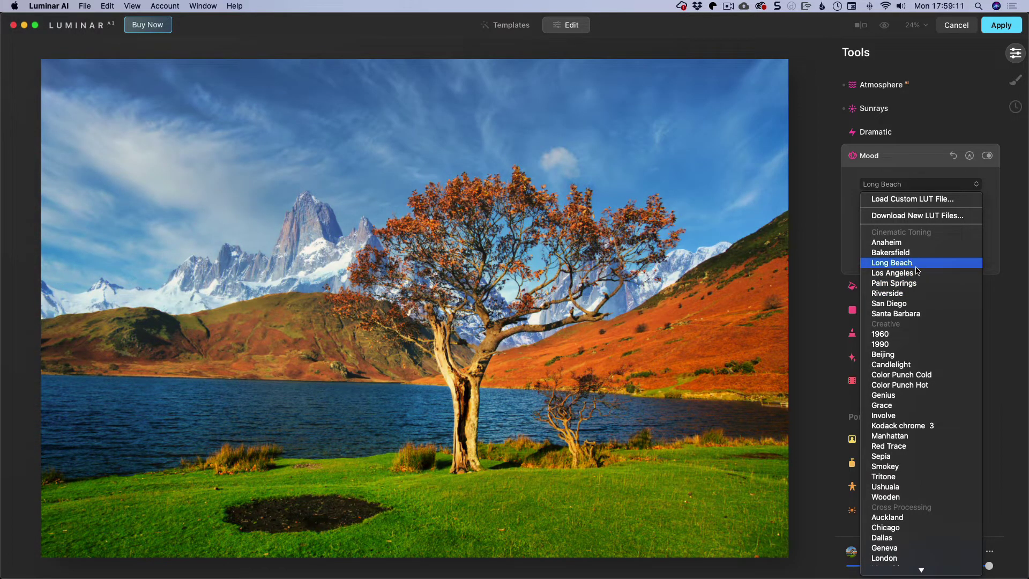
pyautogui.click(915, 266)
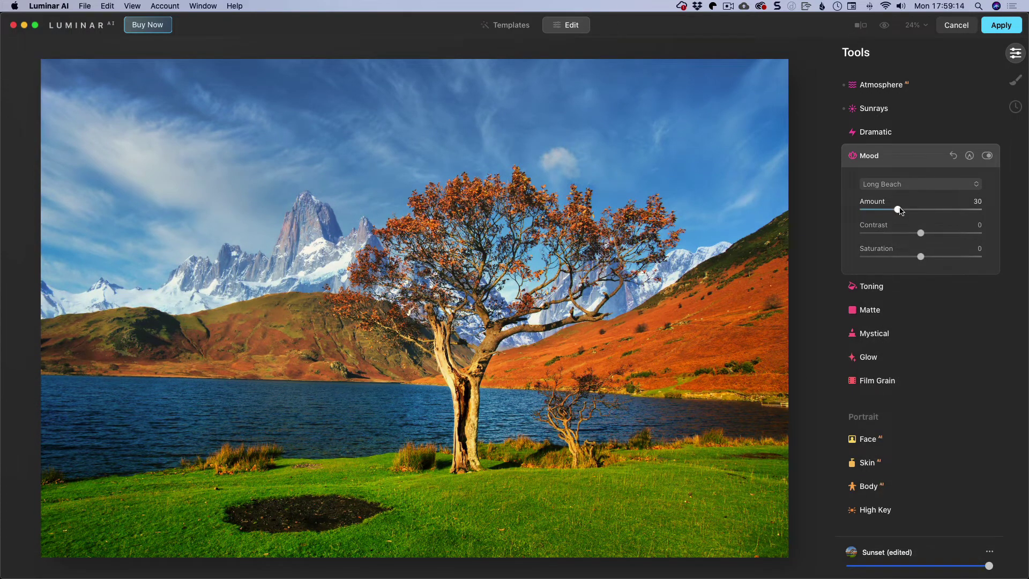
pyautogui.moveTo(899, 209)
pyautogui.mouseDown()
pyautogui.moveTo(979, 209)
pyautogui.moveTo(892, 210)
pyautogui.mouseUp()
pyautogui.moveTo(921, 233); pyautogui.dragTo(930, 237)
# Step: Try the Mystical effect at full strength and settle on an Amount of 16
pyautogui.click(870, 332)
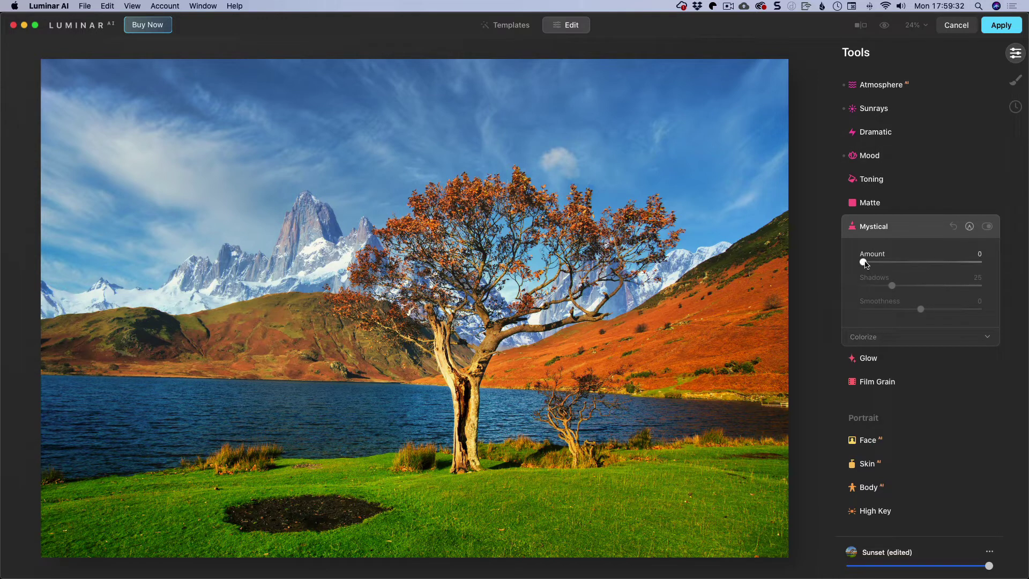
pyautogui.moveTo(865, 263); pyautogui.dragTo(981, 262)
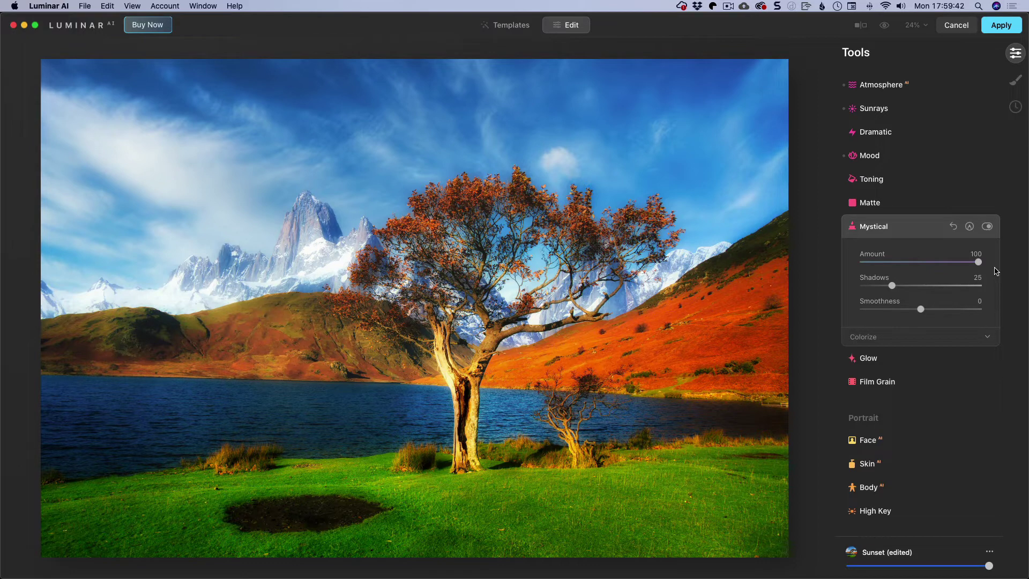
pyautogui.moveTo(978, 262); pyautogui.dragTo(881, 263)
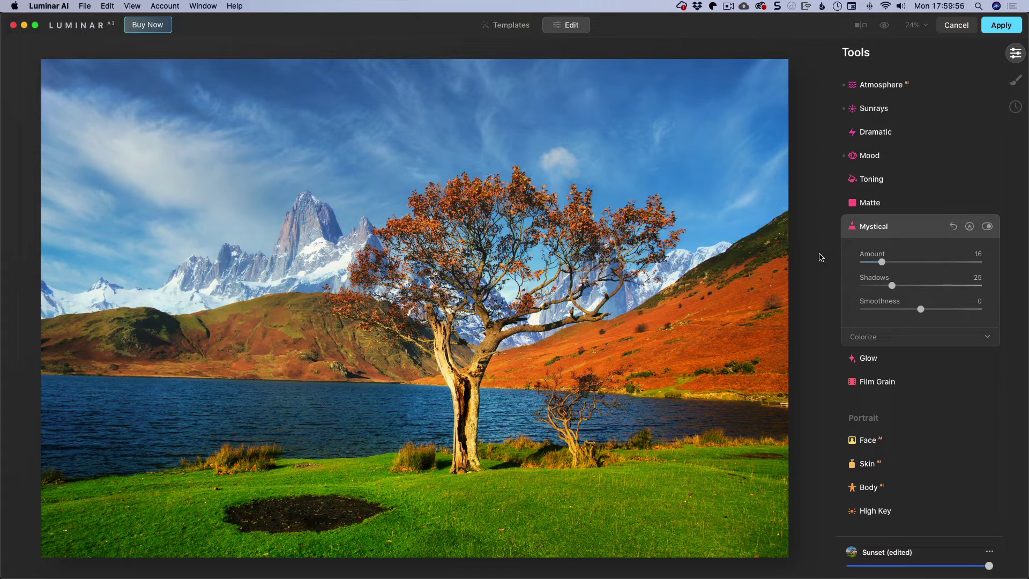
# Step: Compare the edited landscape with the original photo several times
pyautogui.click(885, 26)
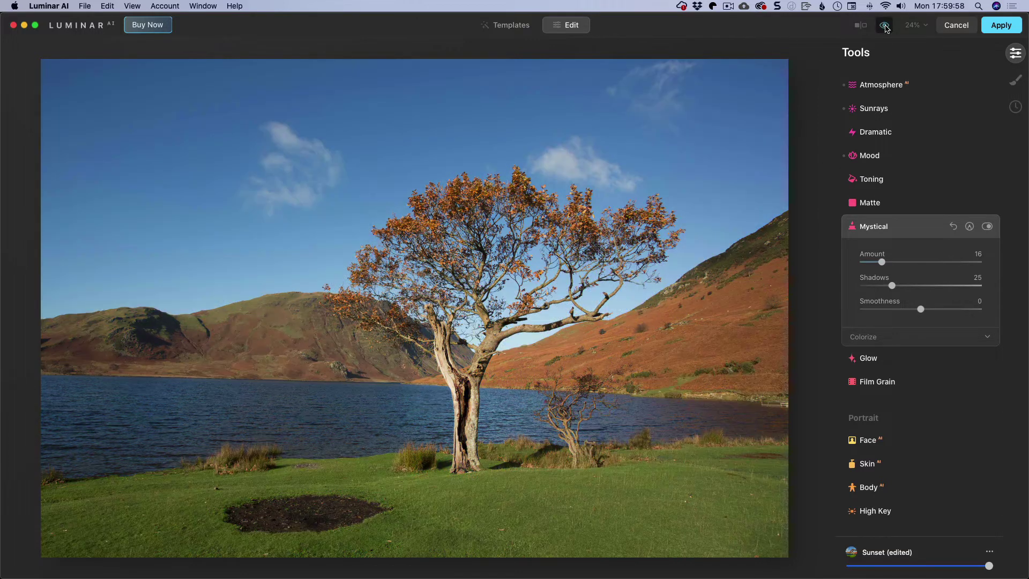
pyautogui.click(884, 25)
pyautogui.click(885, 26)
pyautogui.click(884, 25)
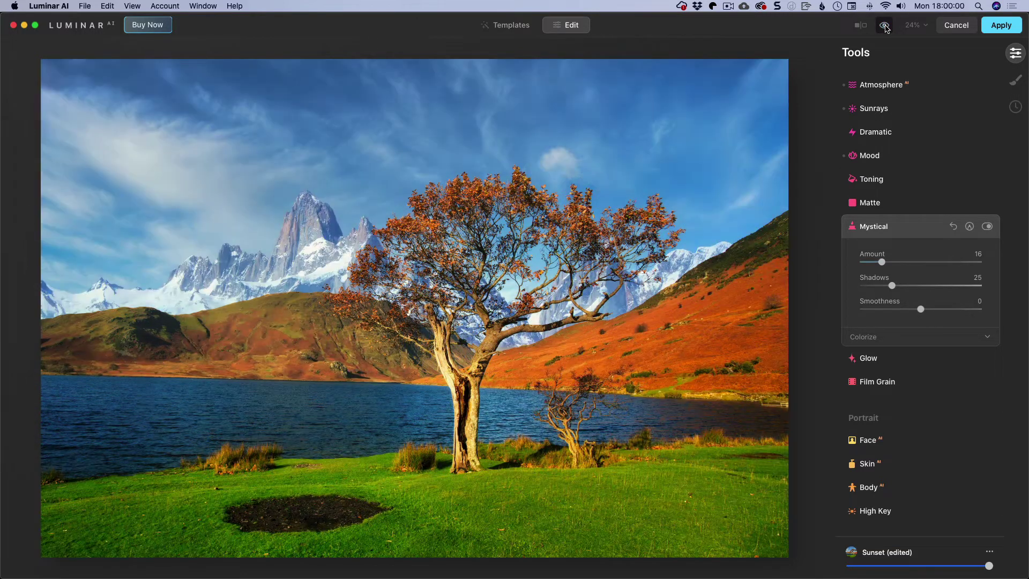
pyautogui.click(884, 25)
pyautogui.click(885, 26)
pyautogui.click(885, 26)
pyautogui.click(884, 26)
# Step: Review the Color Harmony settings, including Color Contrast, Split Color Warmth and Color Balance
pyautogui.scroll(-5, 898, 245)
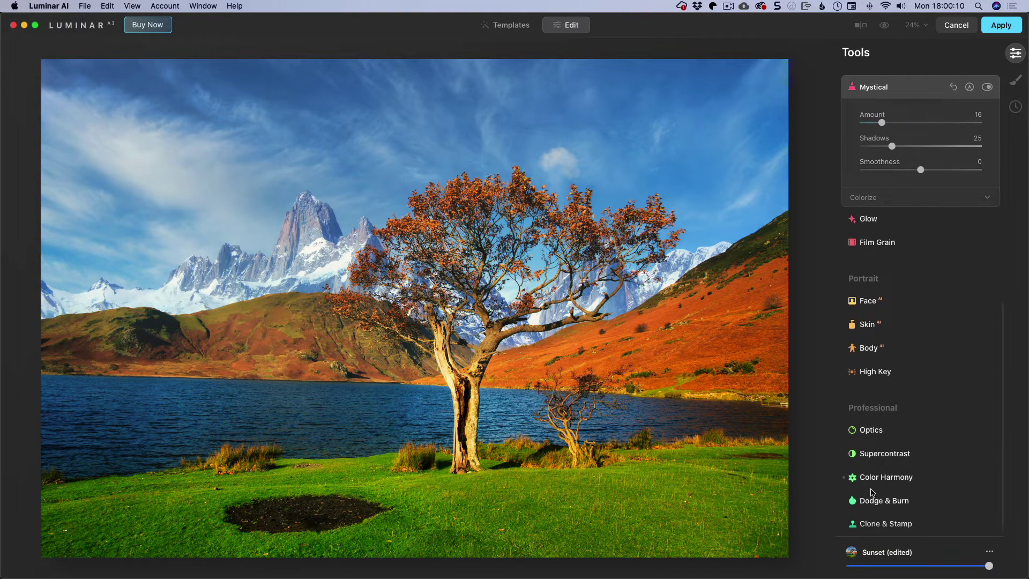
pyautogui.click(885, 478)
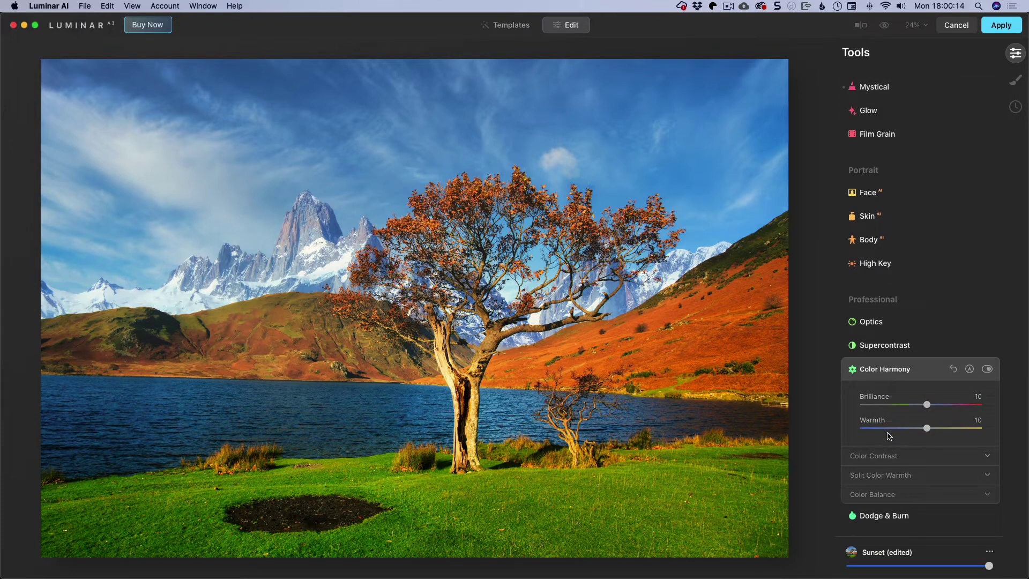
pyautogui.click(890, 455)
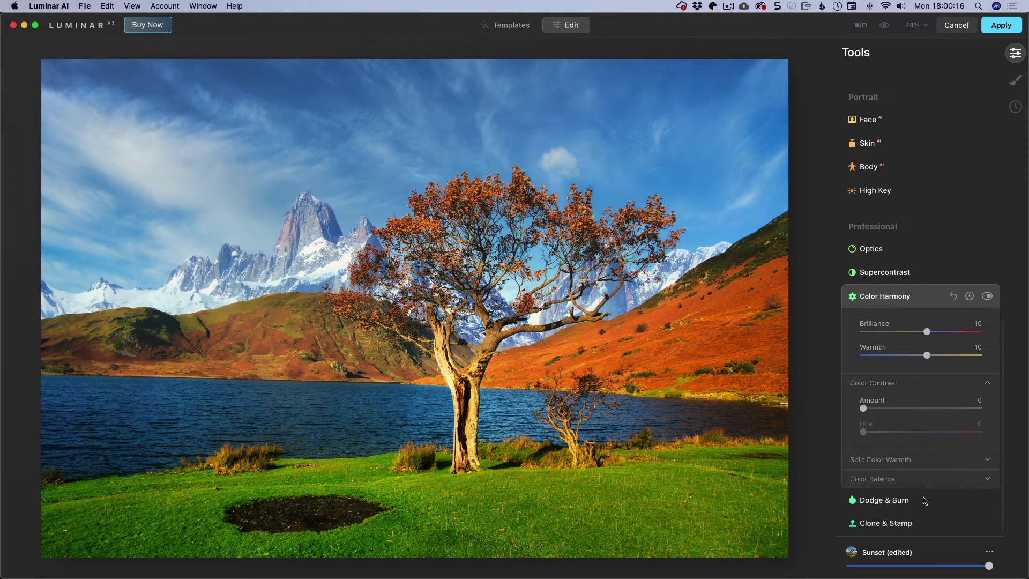
pyautogui.click(905, 461)
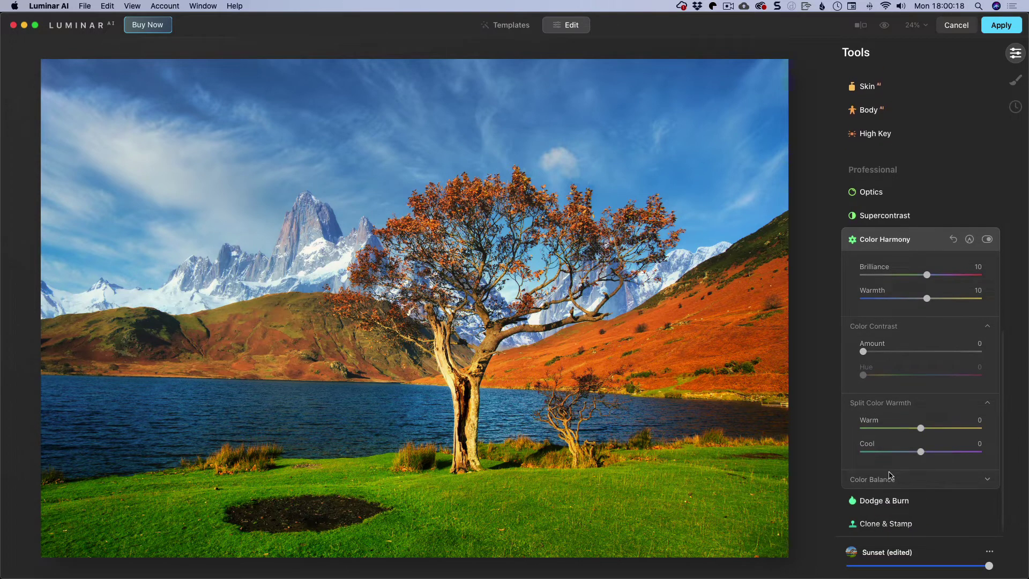
pyautogui.click(890, 479)
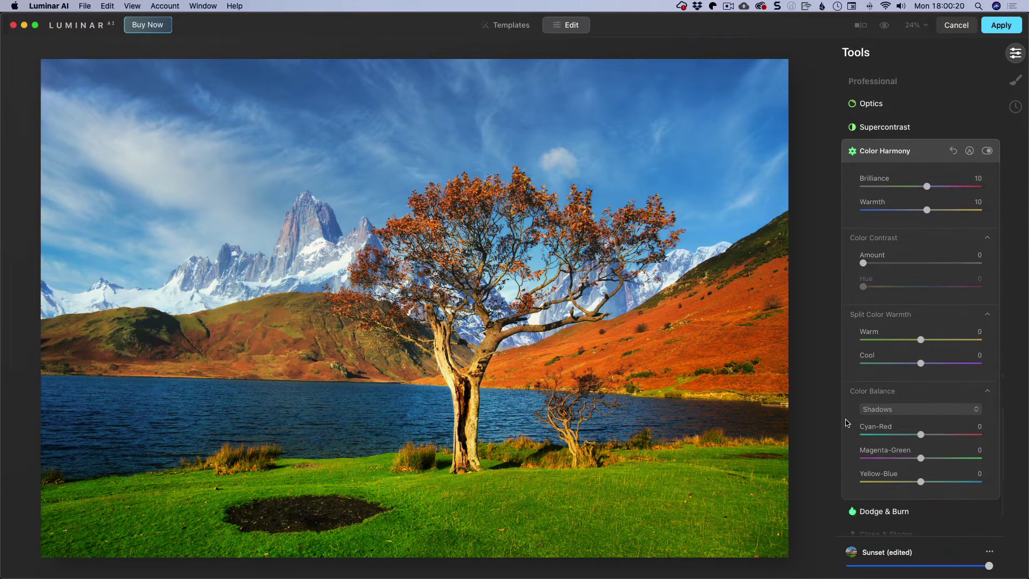
pyautogui.scroll(3, 887, 318)
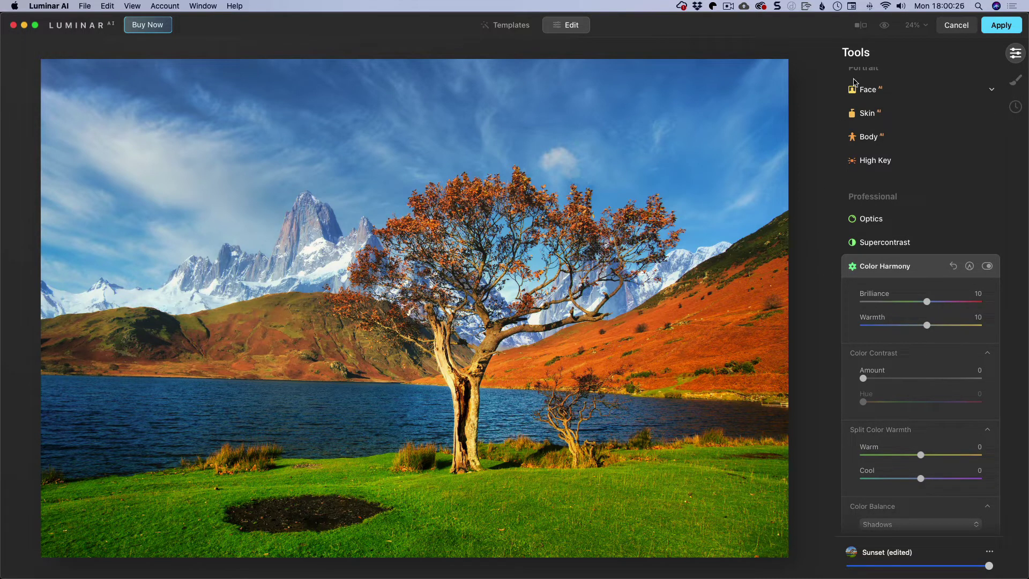
# Step: Apply the Luminar AI edits to the Smart Object in Photoshop
pyautogui.click(1000, 26)
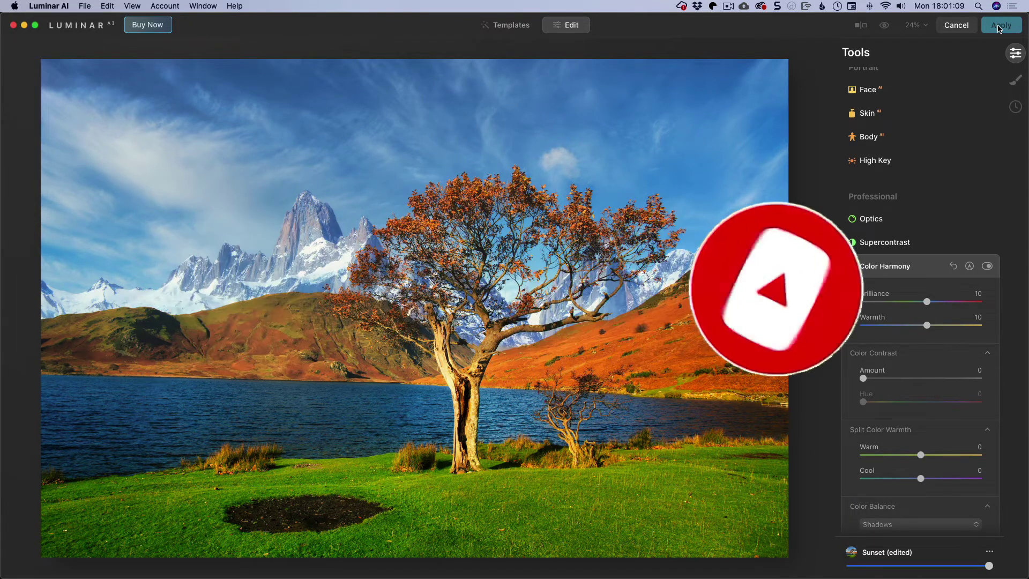
pyautogui.click(1000, 25)
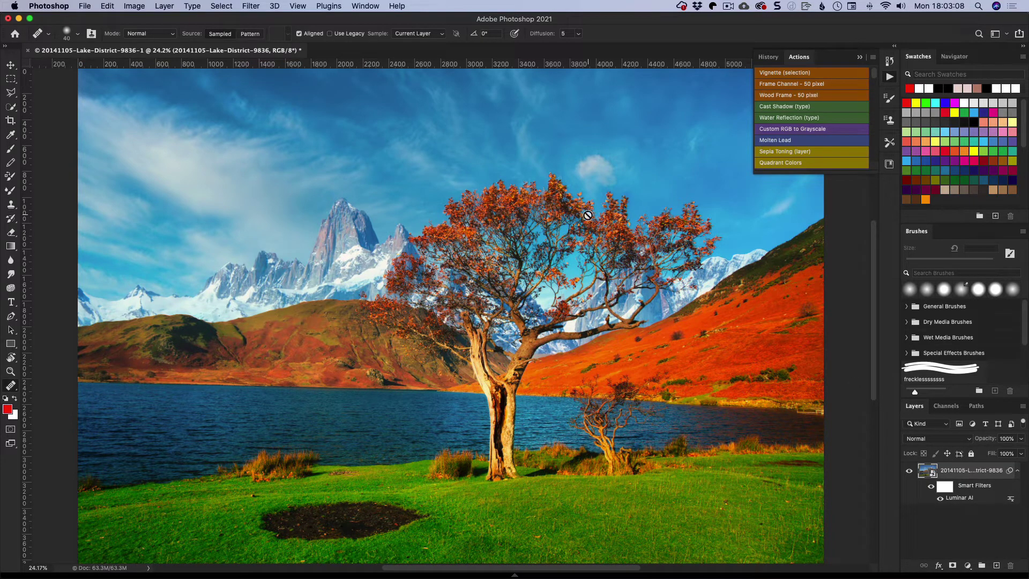
# Step: Reopen the Luminar AI smart filter to review its Sky settings, cancel out, and close its blending options
pyautogui.doubleClick(1011, 499)
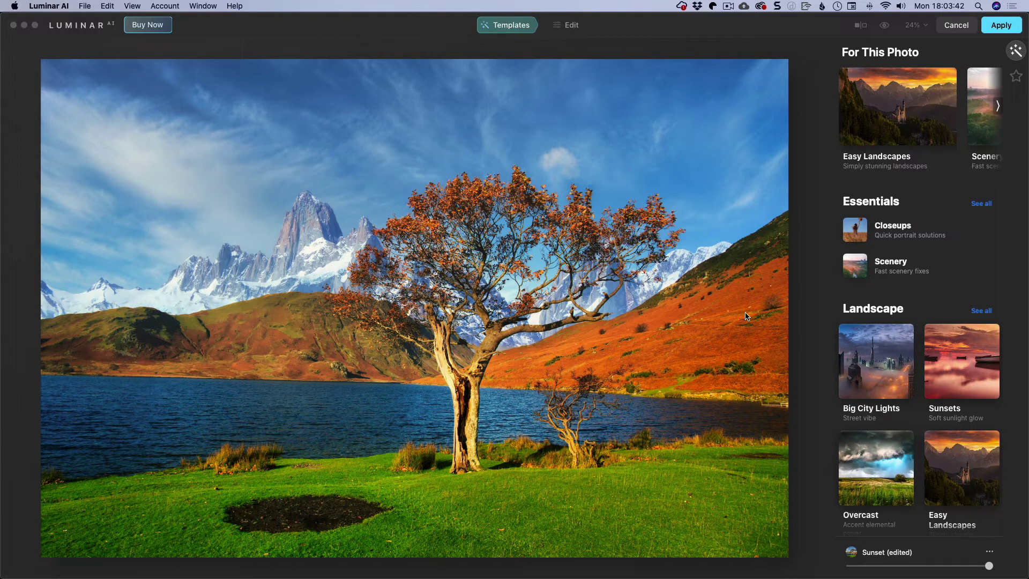
pyautogui.click(568, 25)
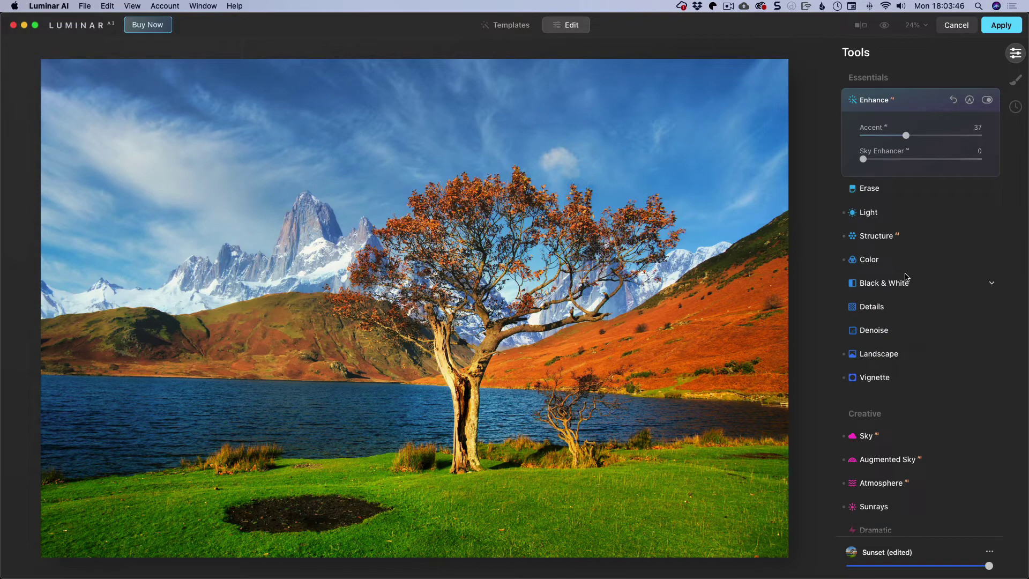
pyautogui.click(871, 436)
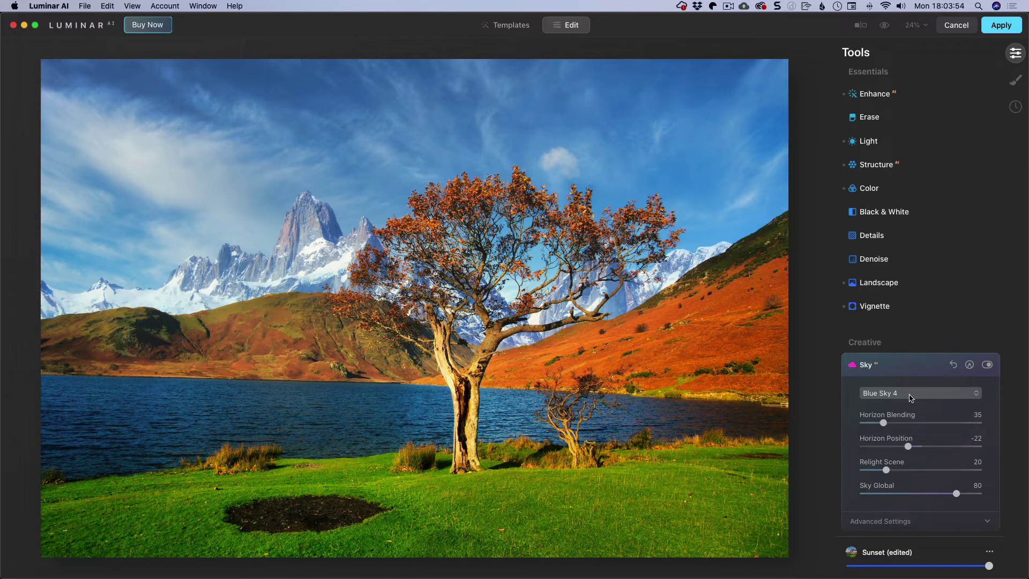
pyautogui.click(958, 30)
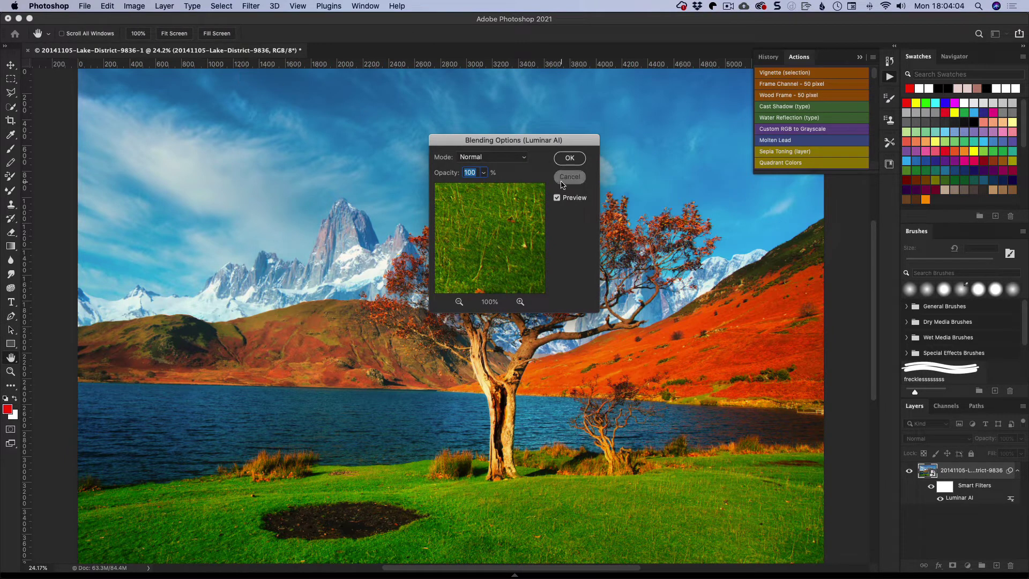
pyautogui.click(570, 157)
# Step: Save the Photoshop document and switch to Lightroom Classic
pyautogui.press('super+s')
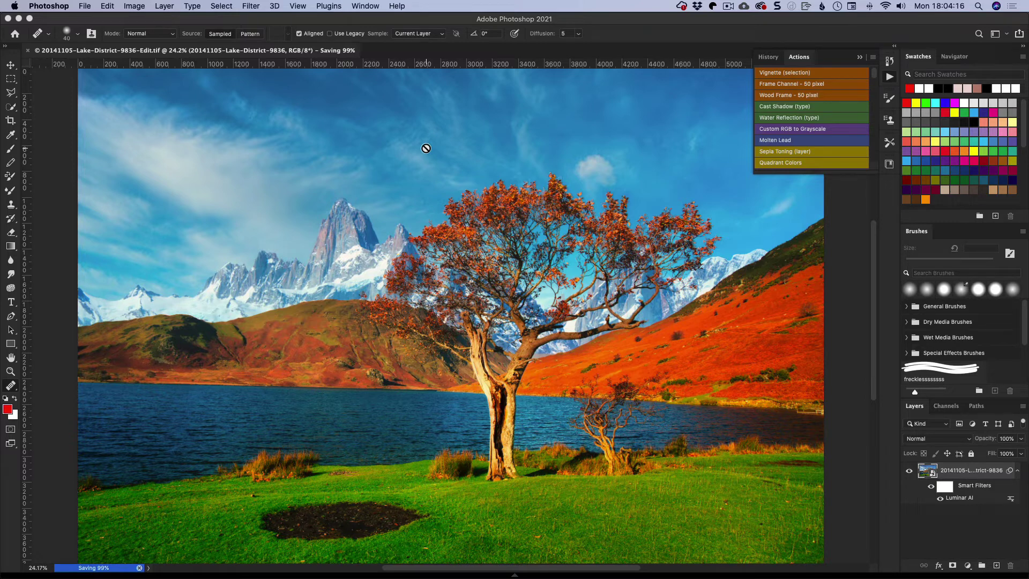
pyautogui.press('super+Tab')
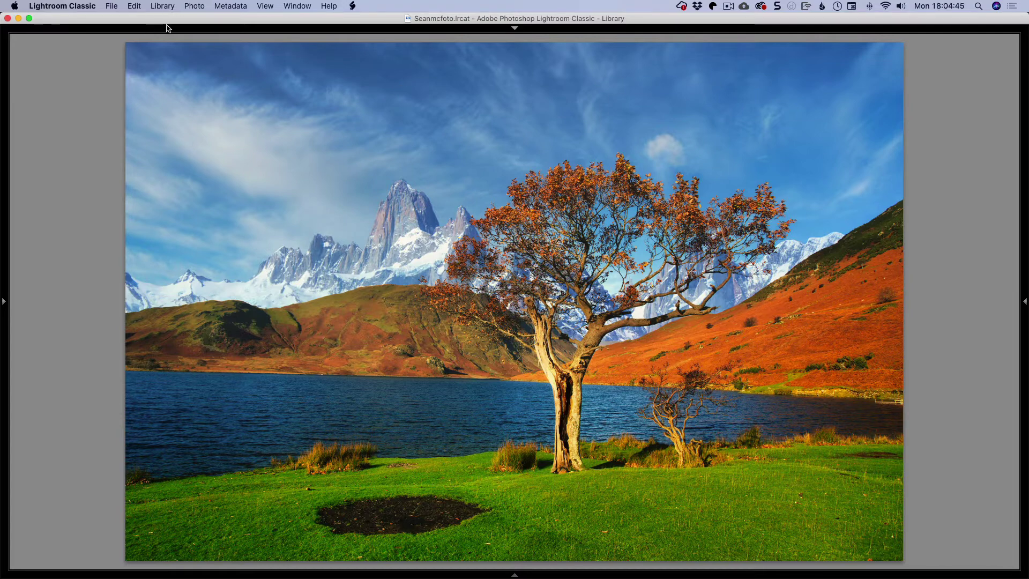
# Step: Look up the Luminar AI entry among the photo's external editor options and leave without choosing it
pyautogui.click(194, 6)
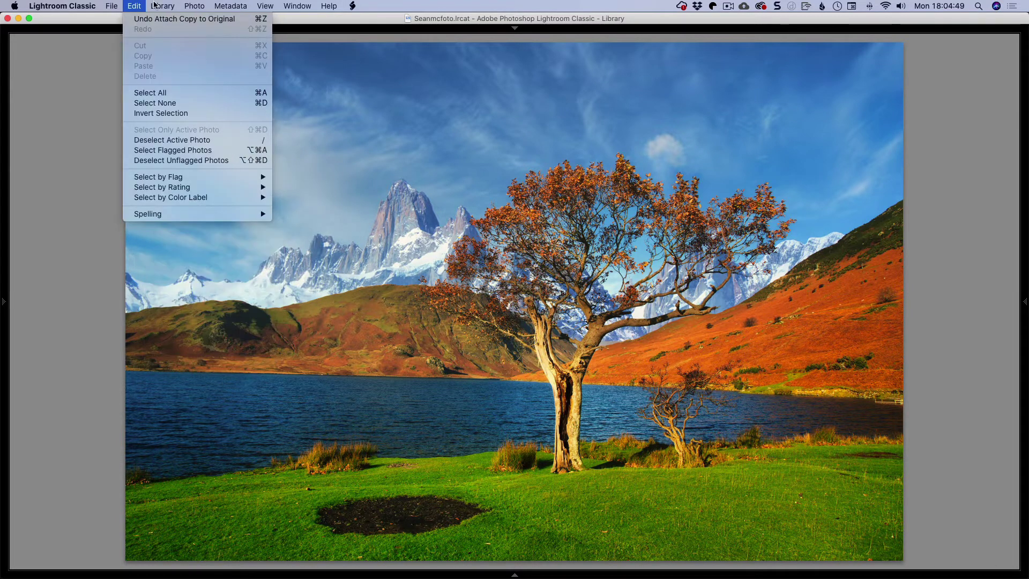
pyautogui.moveTo(252, 99)
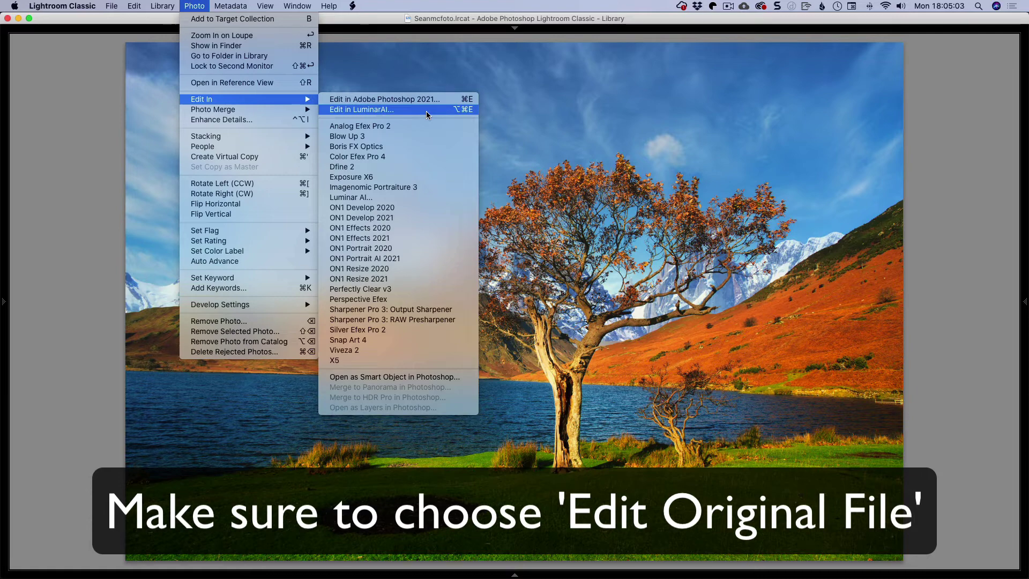
pyautogui.click(79, 104)
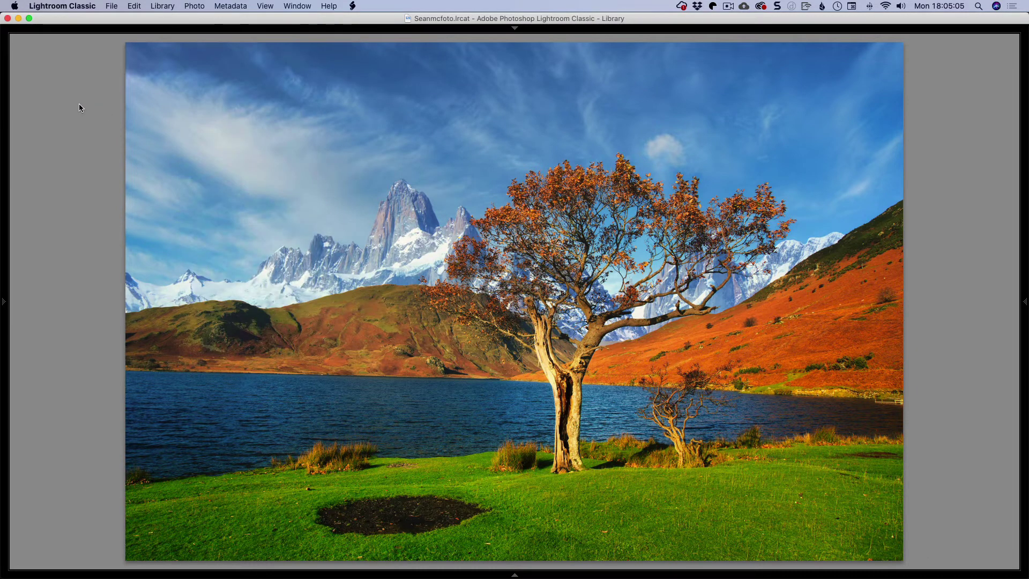